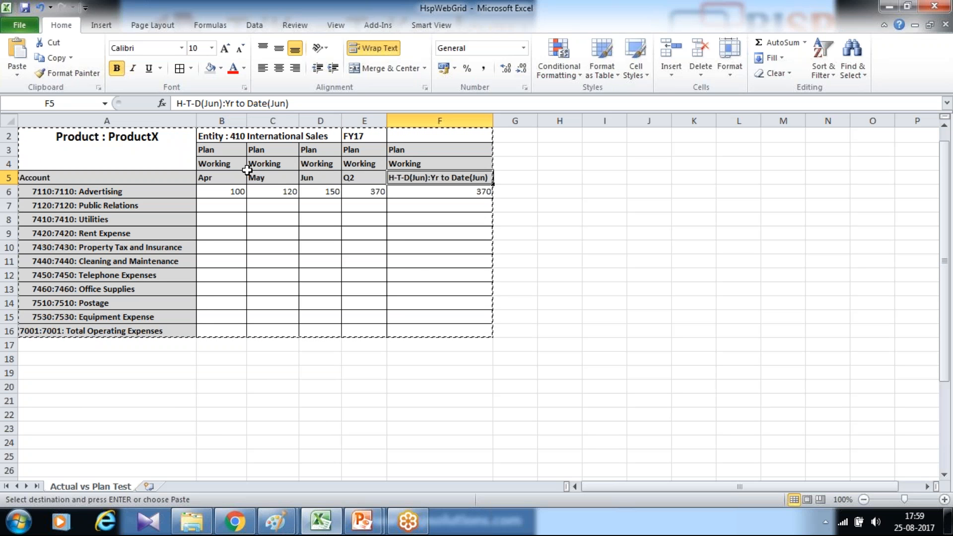
# - Examine the reference grid's headers: Plan scenario, entity, fiscal year and the year-to-date column
pyautogui.moveTo(255, 167); pyautogui.dragTo(341, 170)
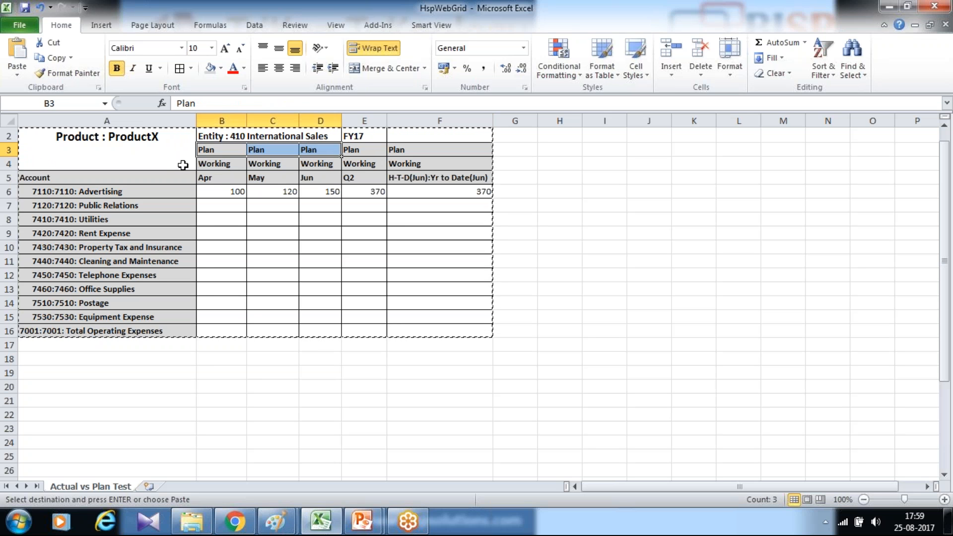
pyautogui.click(250, 136)
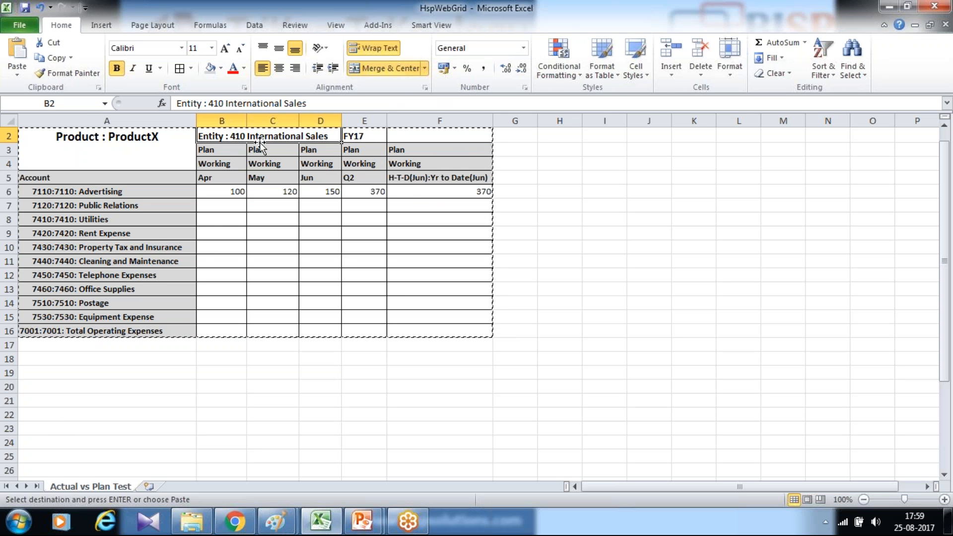
pyautogui.click(357, 135)
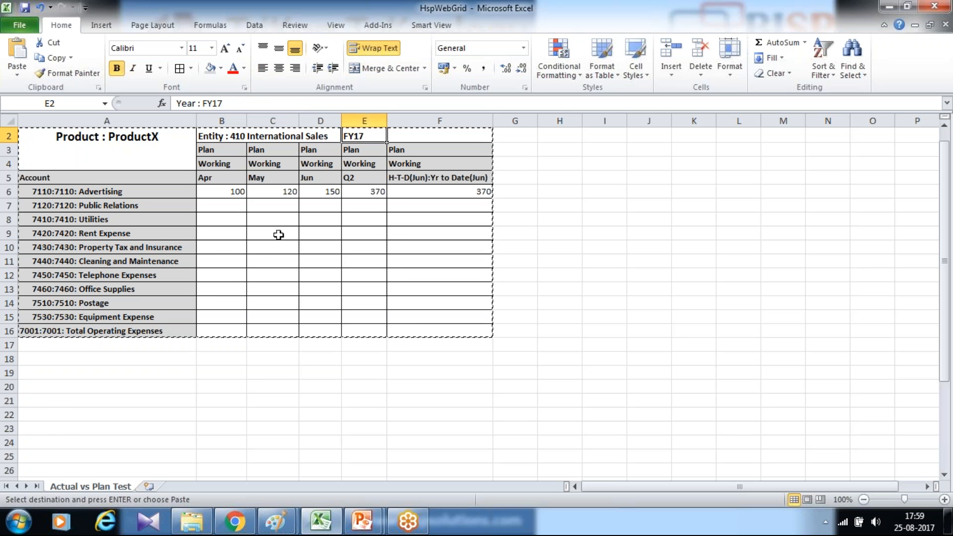
pyautogui.click(410, 178)
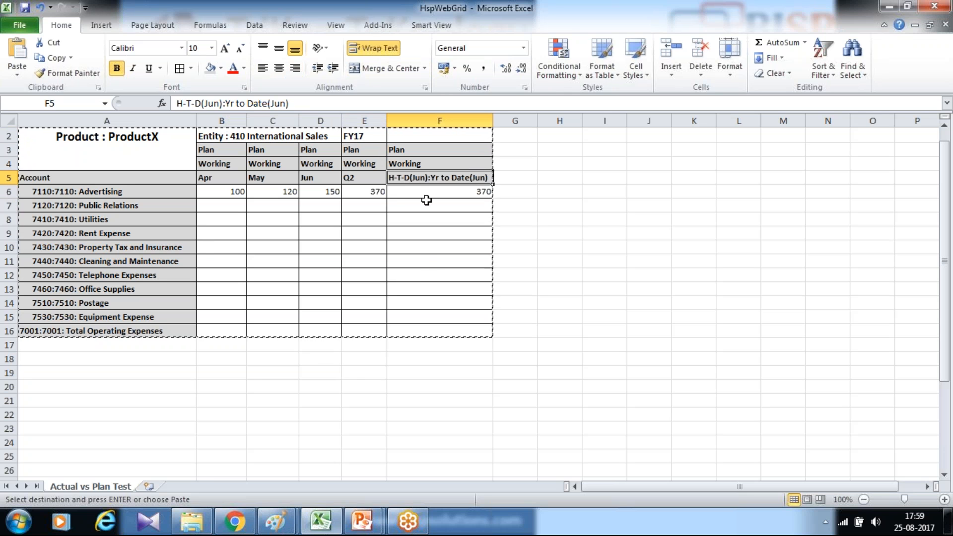
# - Switch to Chrome, sign in to Oracle Cloud with the prefilled credentials and open the Forms management page
pyautogui.moveTo(233, 521)
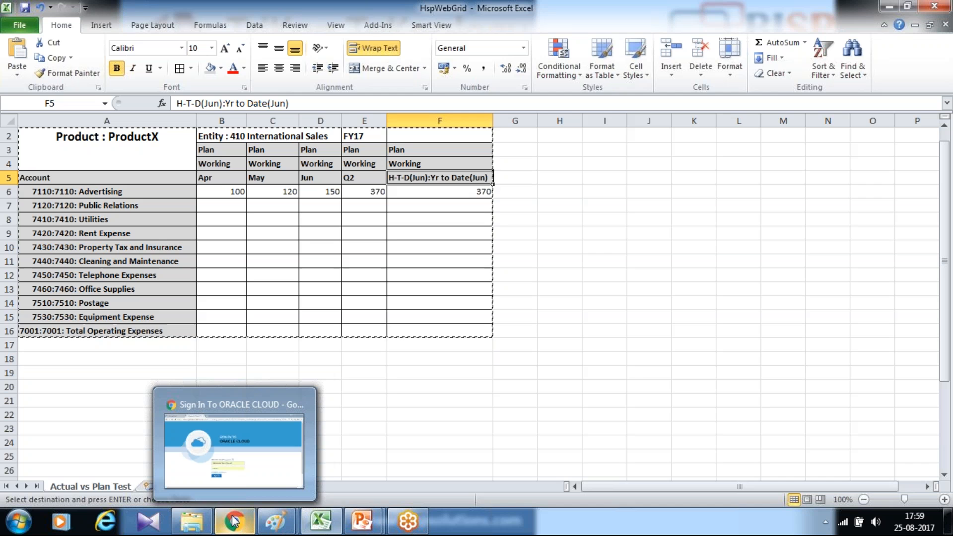
pyautogui.click(233, 521)
pyautogui.click(357, 425)
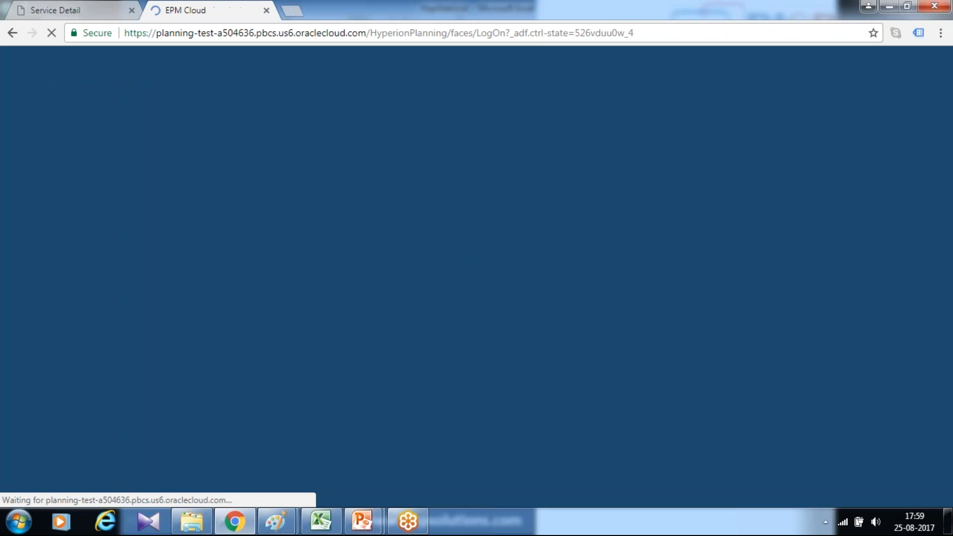
pyautogui.click(139, 63)
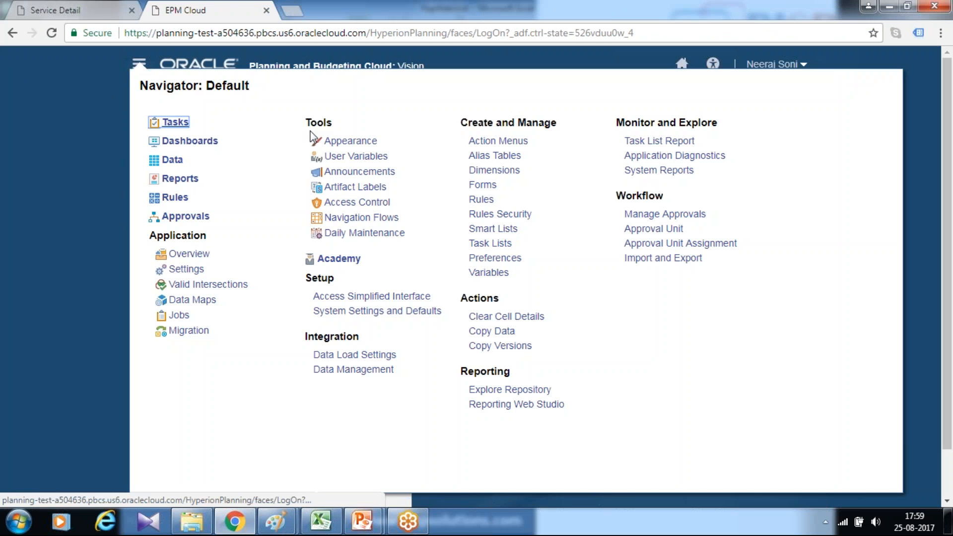
pyautogui.click(484, 189)
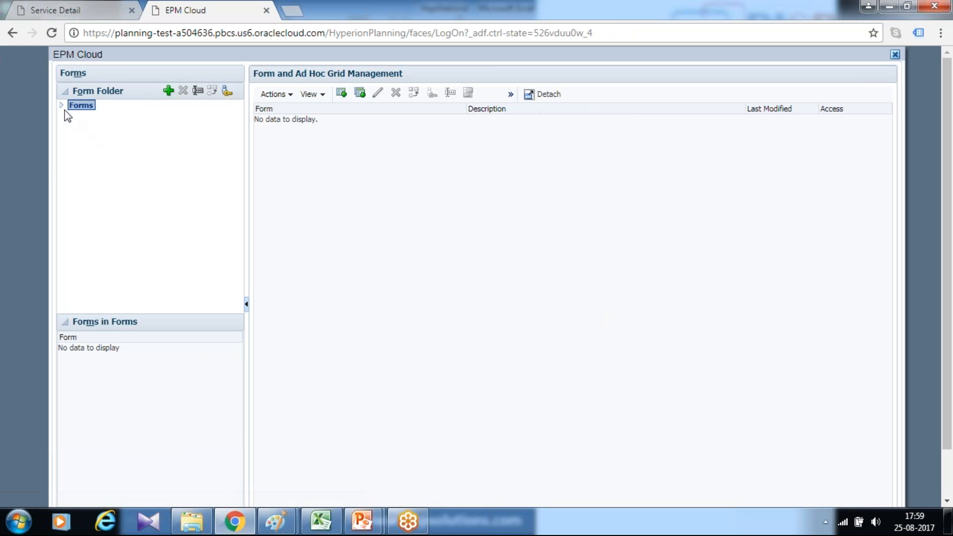
# - Start a new simple form in the Plan1 folder under Plan
pyautogui.click(89, 137)
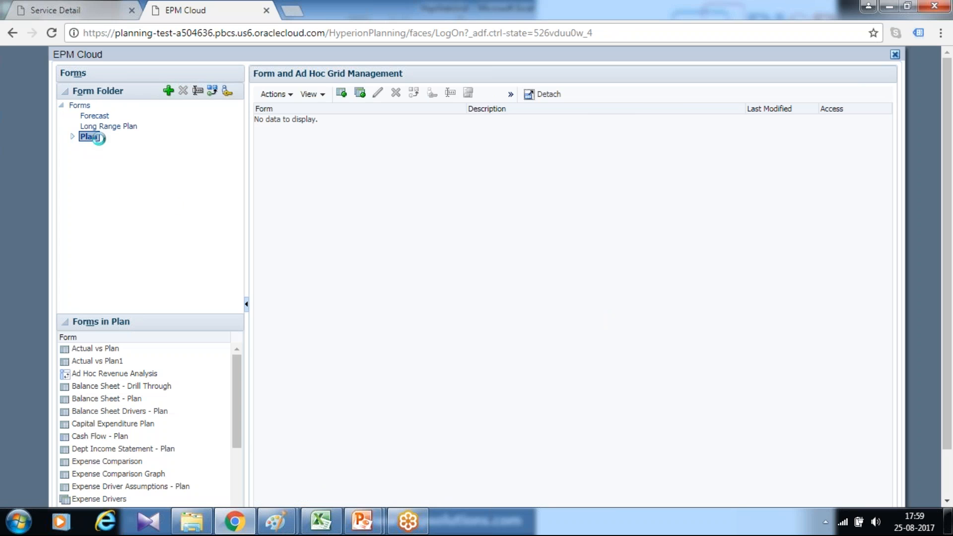
pyautogui.click(73, 136)
pyautogui.click(102, 148)
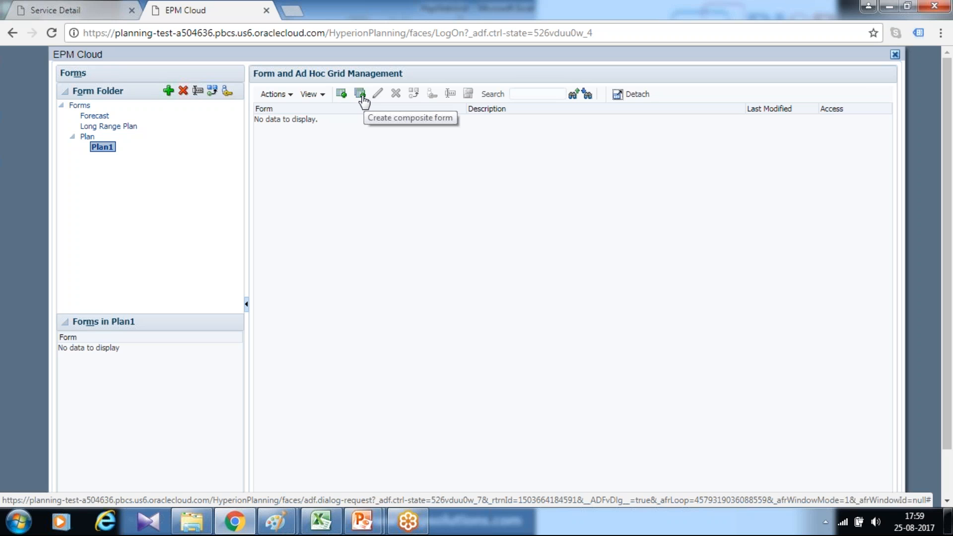
pyautogui.click(342, 96)
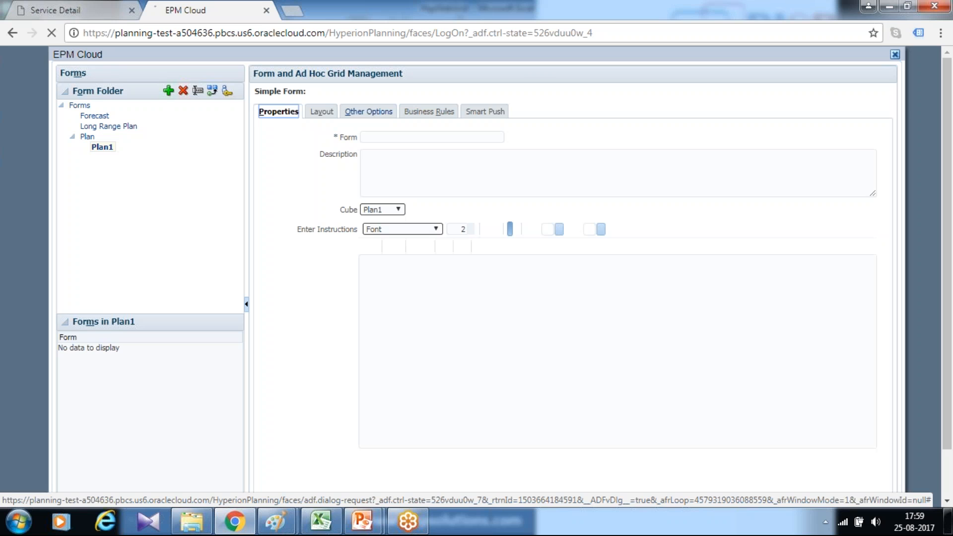
# - Name the form "Actual vs Plan Test" and go to its layout settings
pyautogui.click(392, 137)
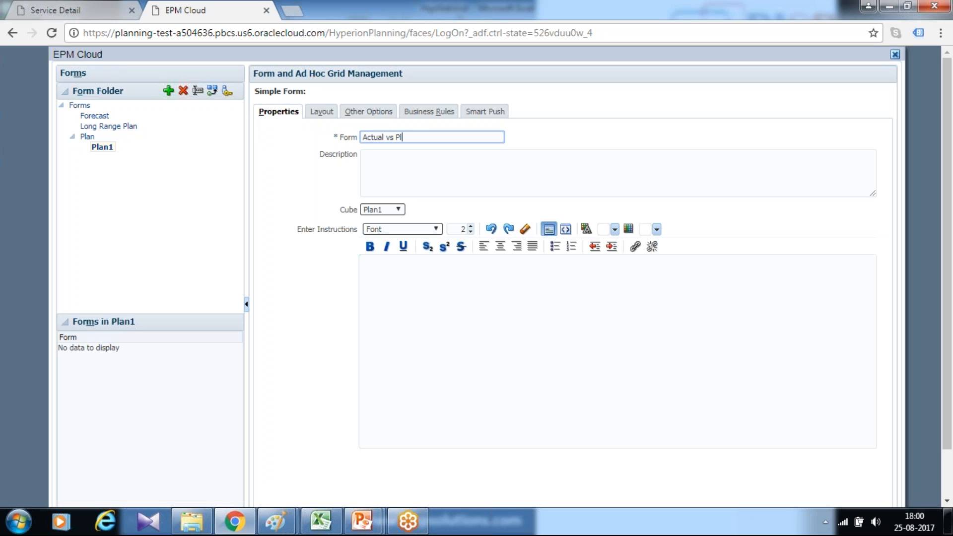
pyautogui.press('Tab')
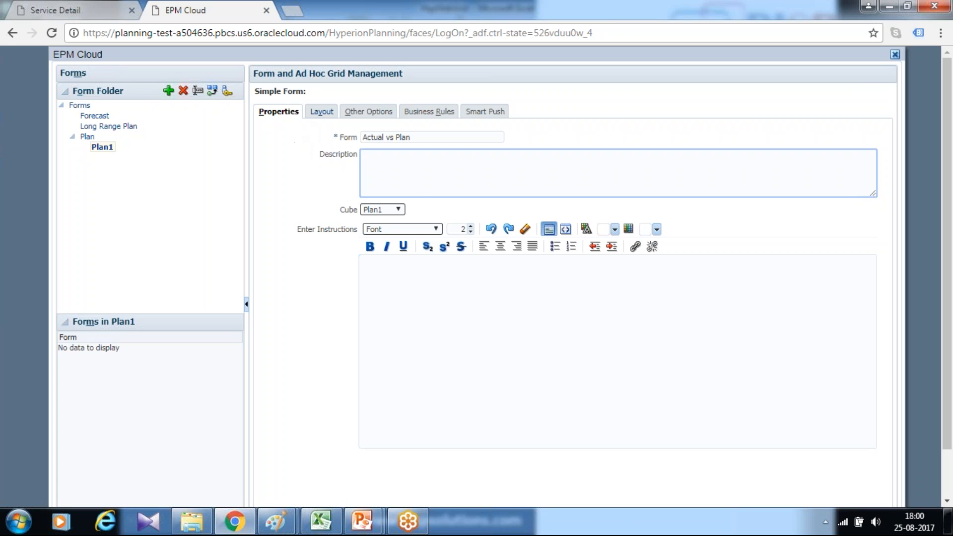
pyautogui.click(319, 110)
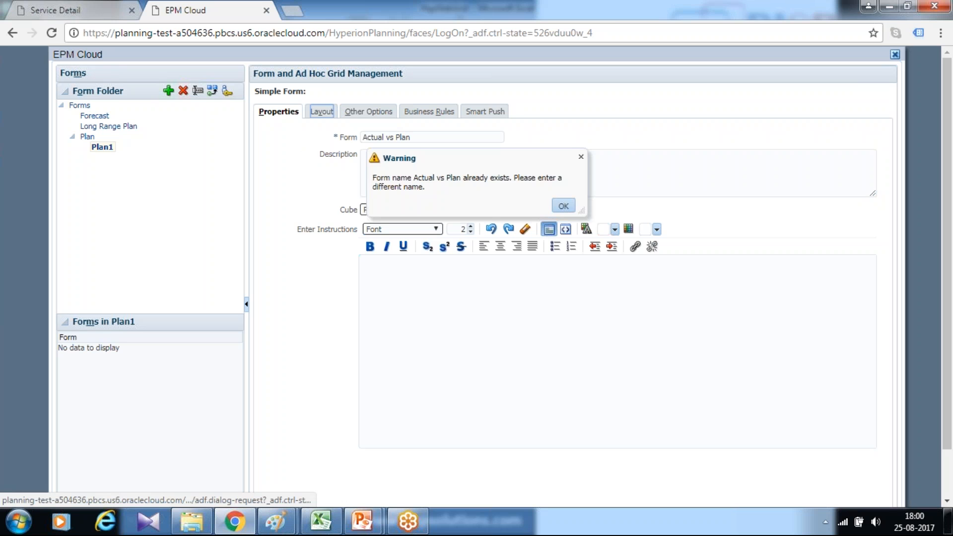
pyautogui.click(563, 204)
pyautogui.click(431, 137)
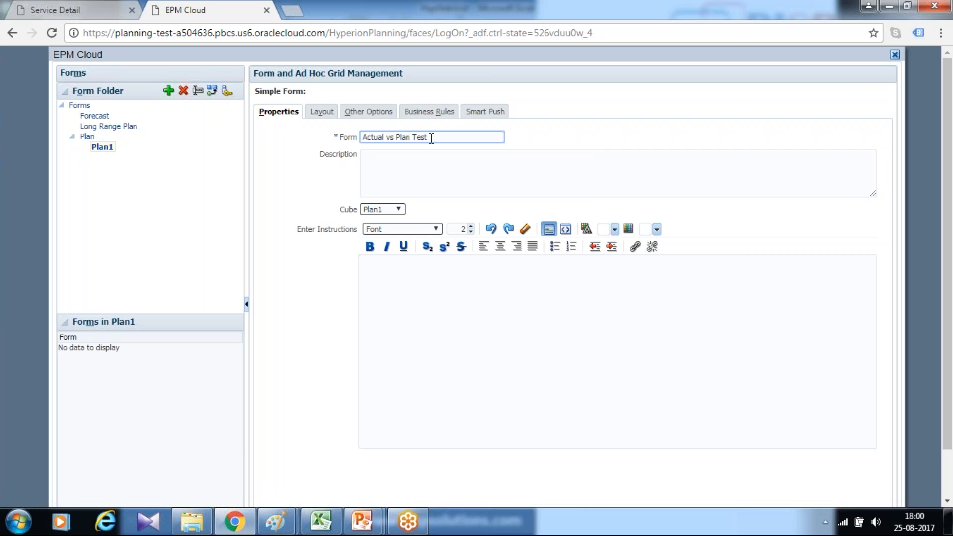
pyautogui.click(320, 111)
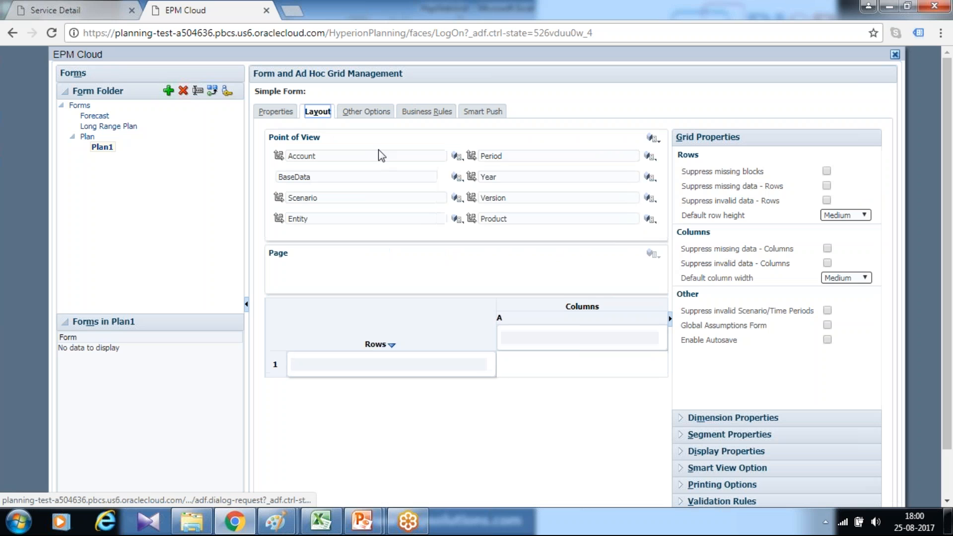
# - Switch to Excel to check the account rows down to 7001: Total Operating Expenses, and return to the browser
pyautogui.click(323, 524)
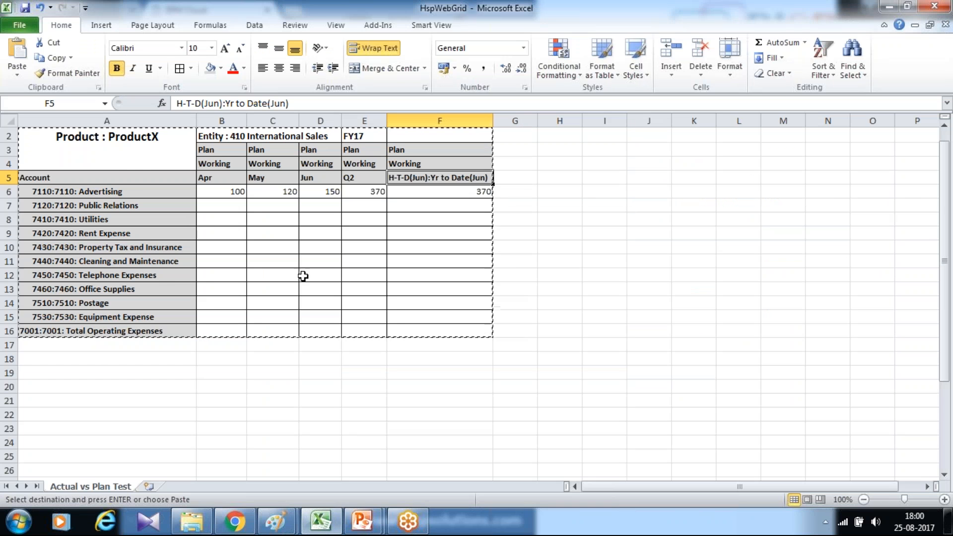
pyautogui.click(147, 156)
pyautogui.moveTo(142, 180); pyautogui.dragTo(131, 330)
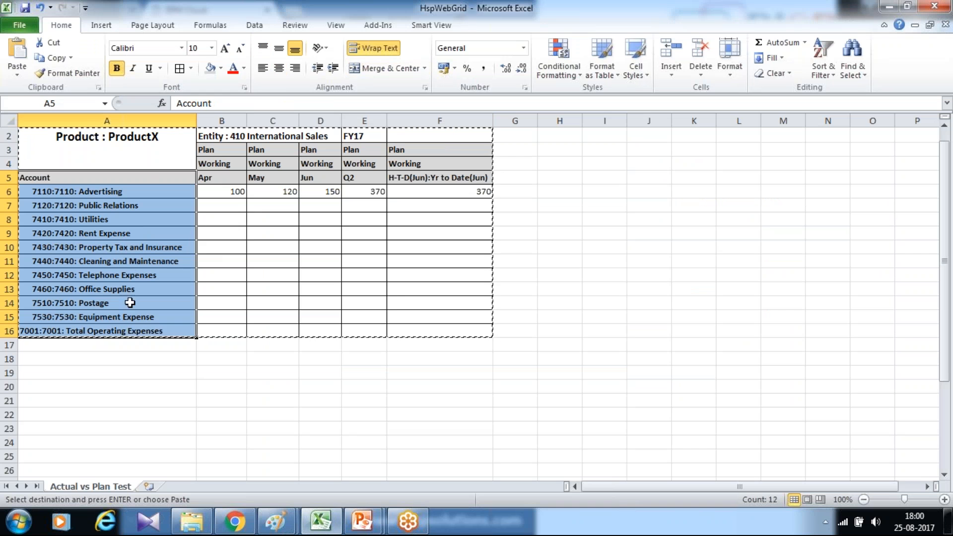
pyautogui.click(124, 330)
pyautogui.hotkey('alt', 'Tab')
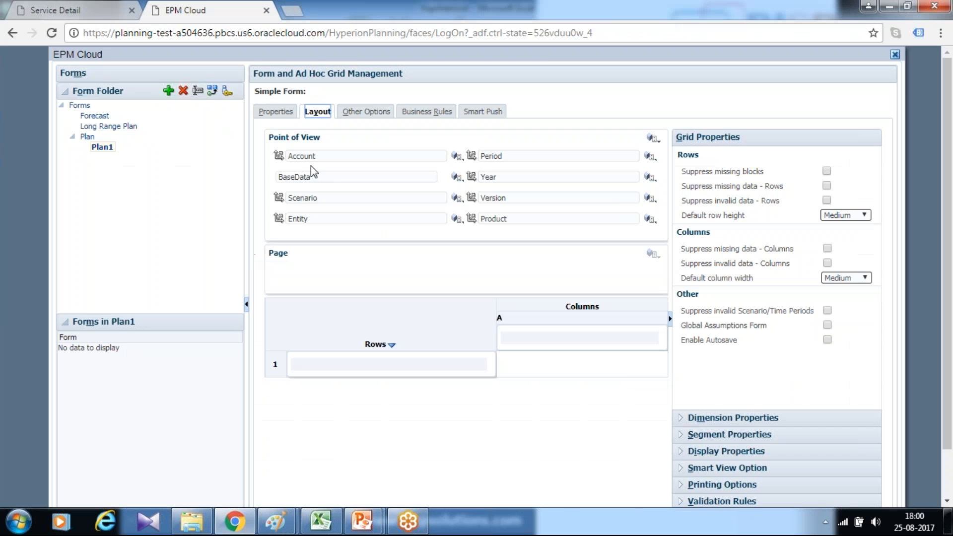
# - Place the Account dimension in the rows and select Descendants (inc) of 7001: Total Operating Expenses as its members
pyautogui.moveTo(297, 156); pyautogui.dragTo(307, 366)
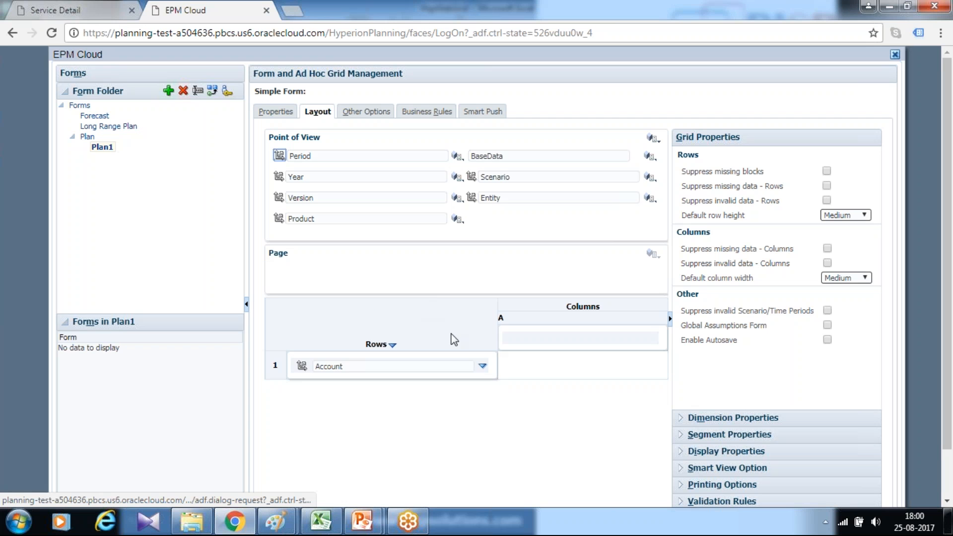
pyautogui.click(483, 367)
pyautogui.click(507, 367)
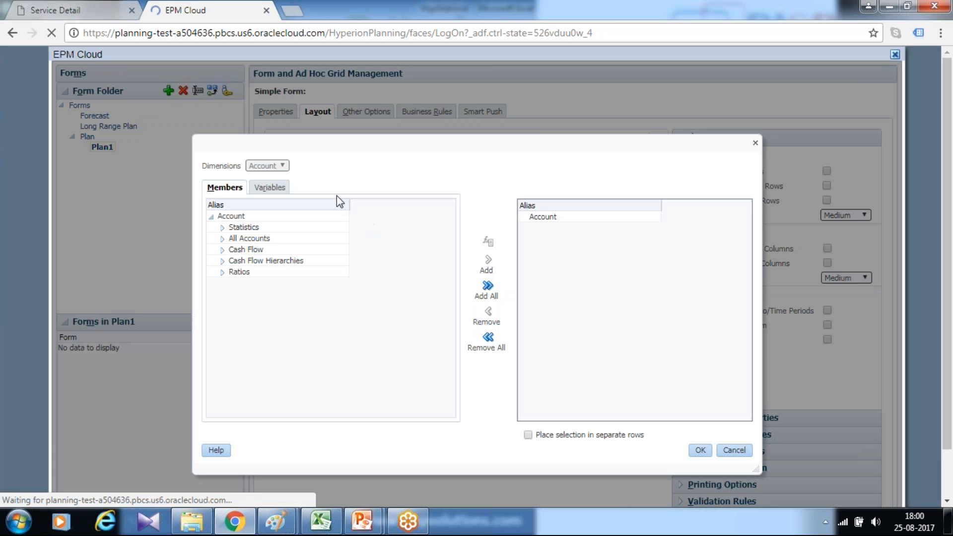
pyautogui.click(356, 207)
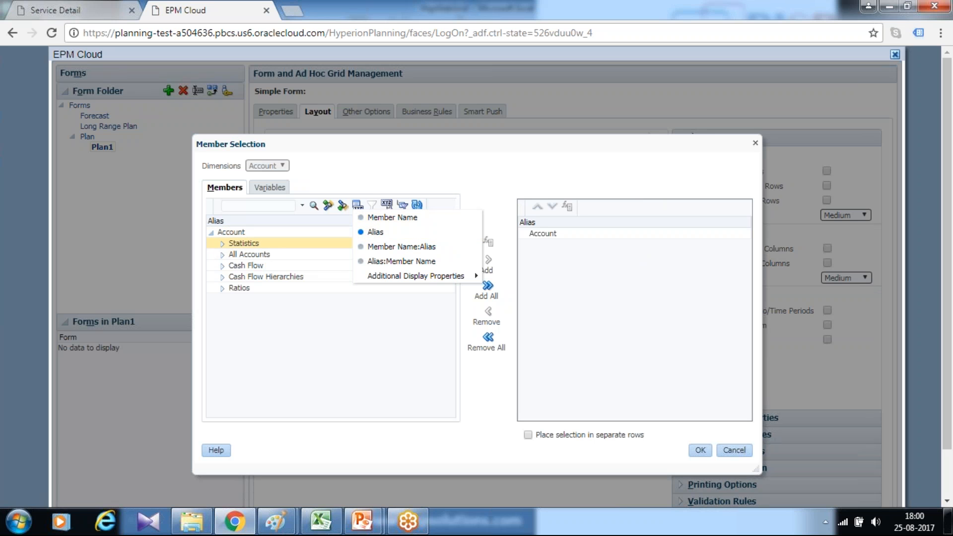
pyautogui.click(246, 206)
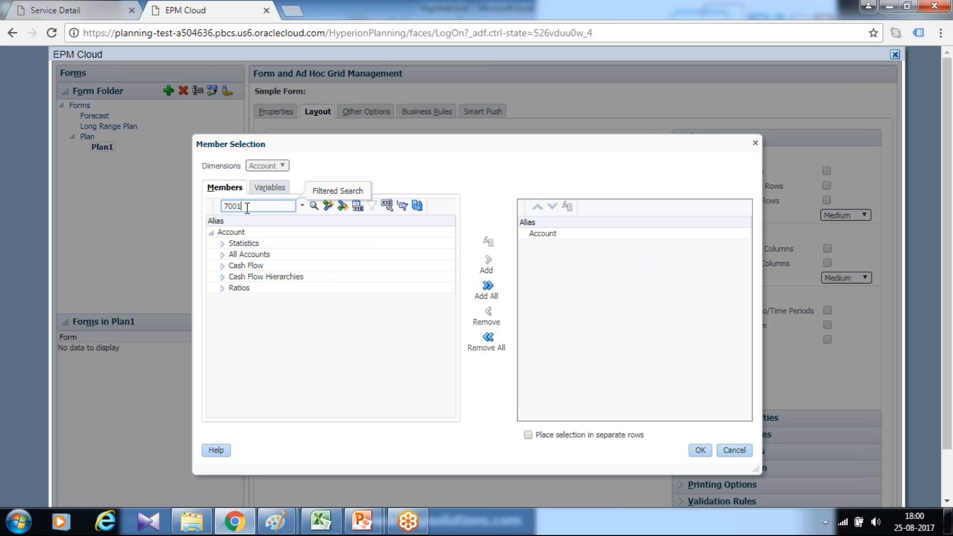
pyautogui.press('Return')
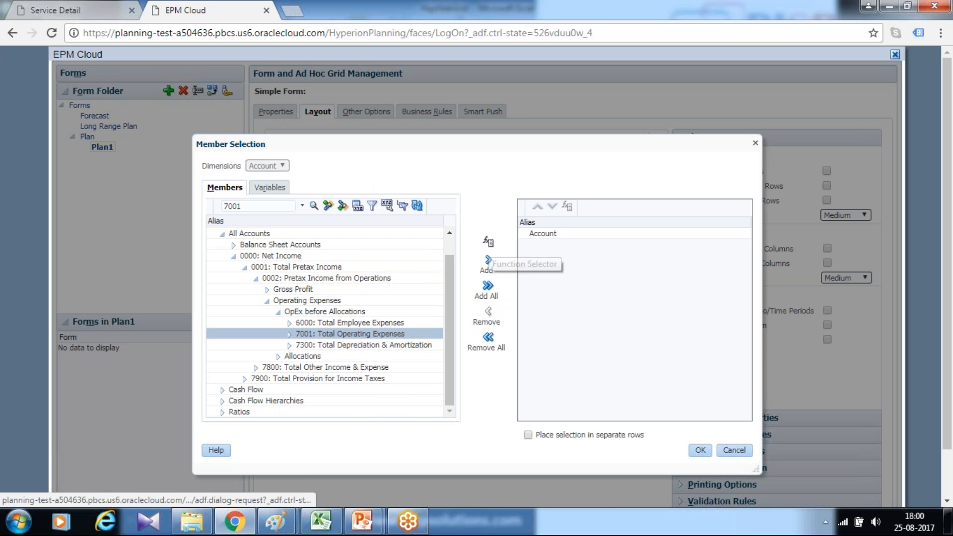
pyautogui.click(489, 243)
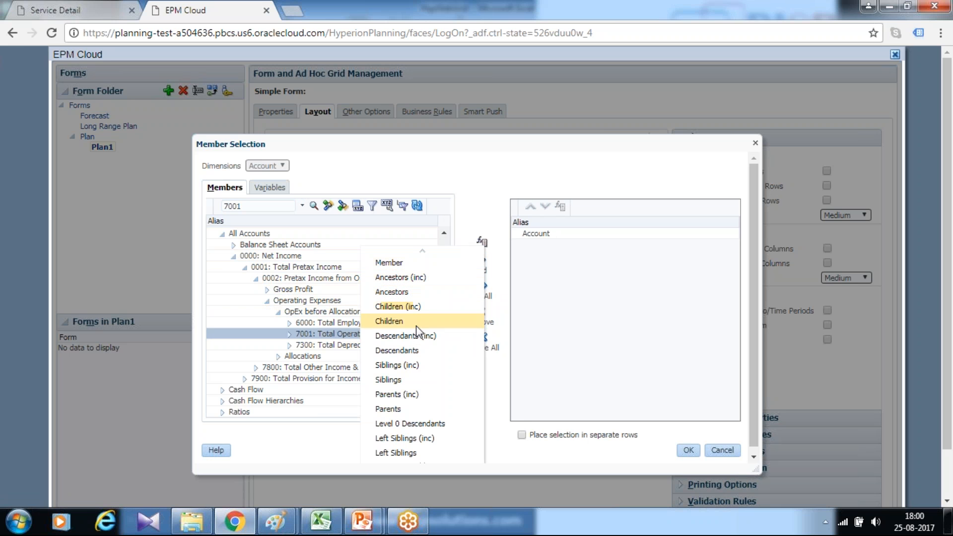
pyautogui.click(422, 338)
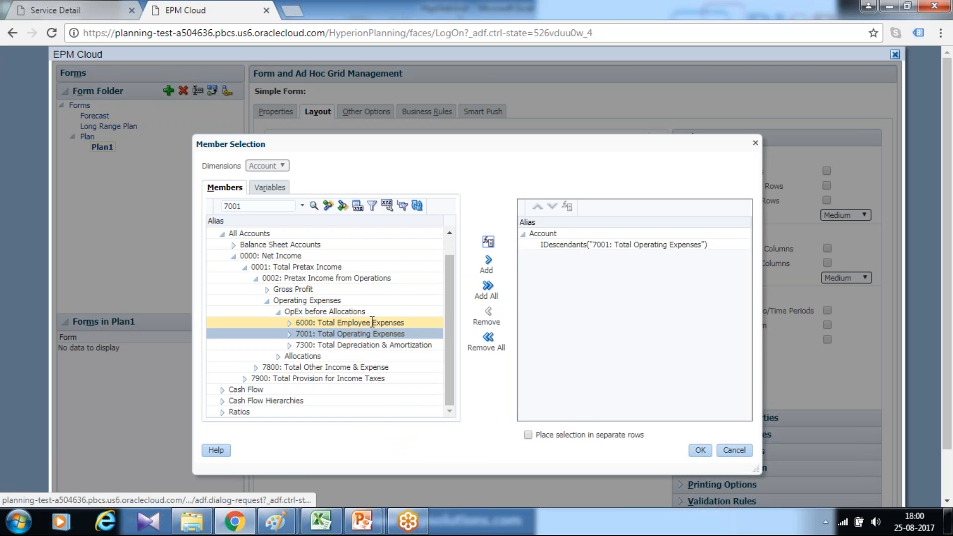
pyautogui.click(700, 450)
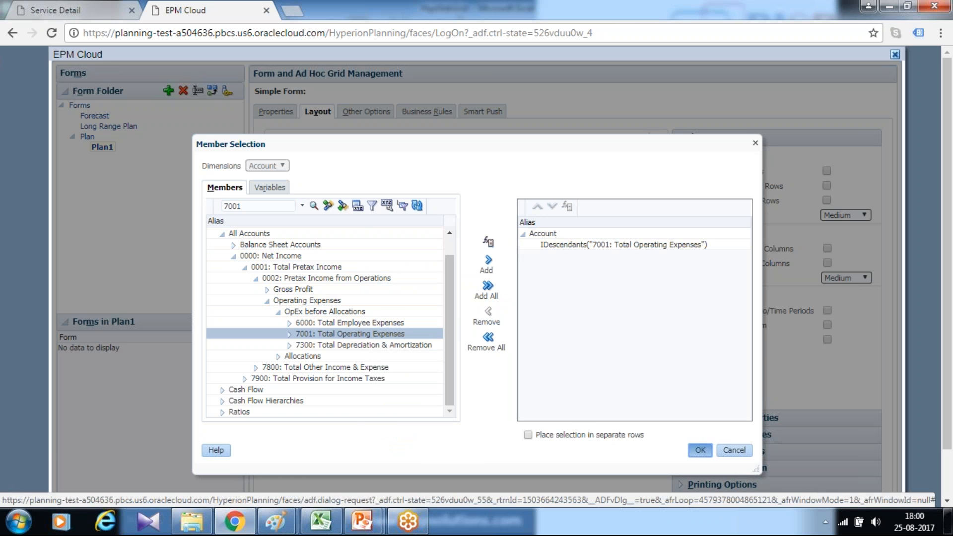
# - Set the Account row dimension to display both member name and alias
pyautogui.click(390, 366)
pyautogui.click(826, 217)
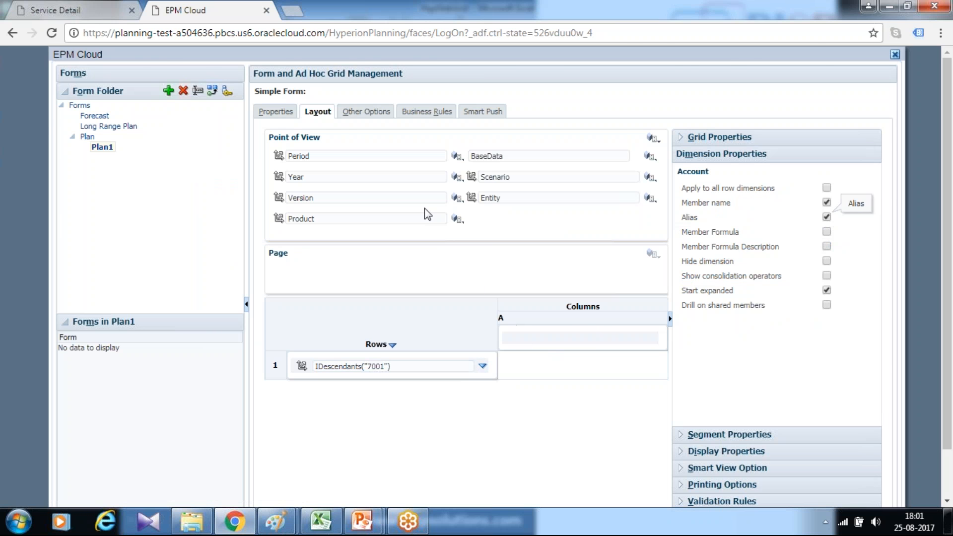
# - Switch to Excel to check the scenario, version and period column headers, and return to the browser
pyautogui.click(320, 521)
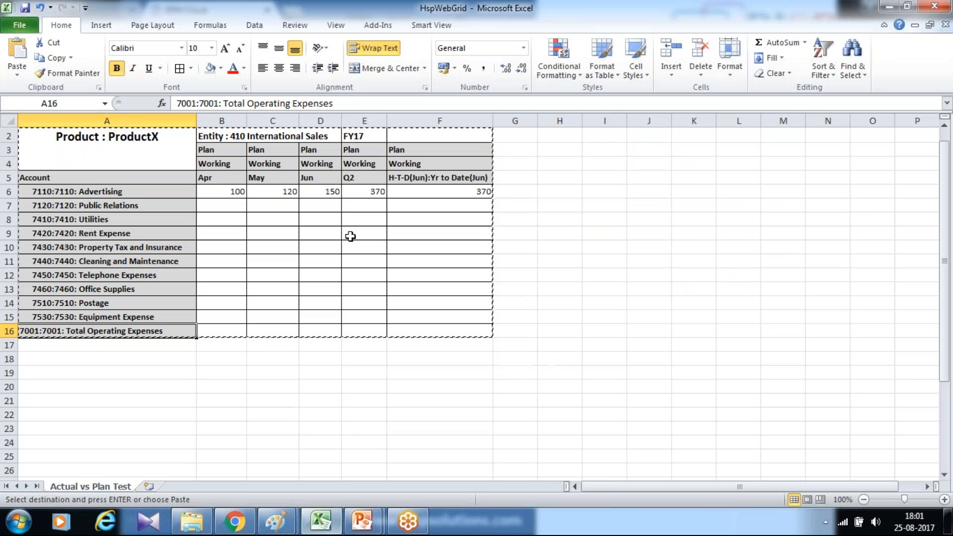
pyautogui.click(229, 164)
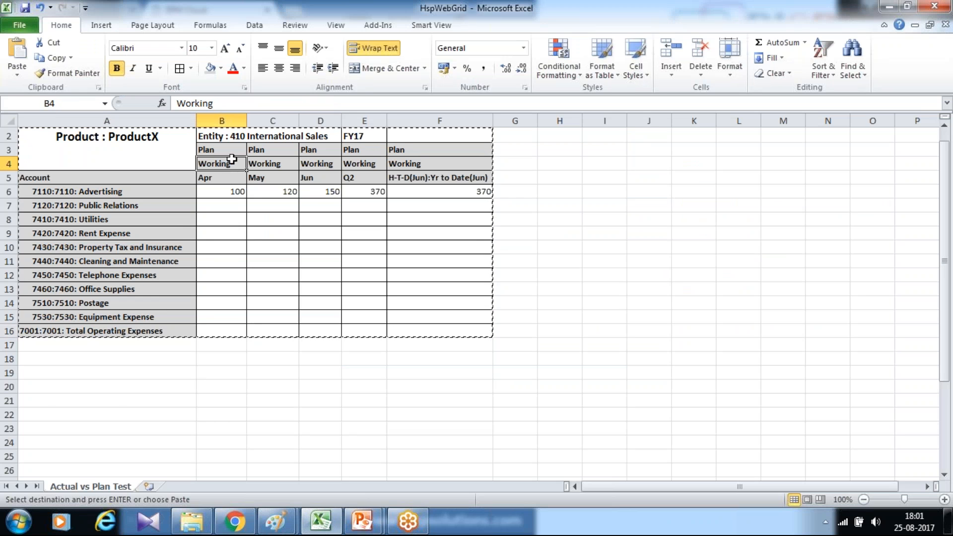
pyautogui.click(226, 149)
pyautogui.click(229, 178)
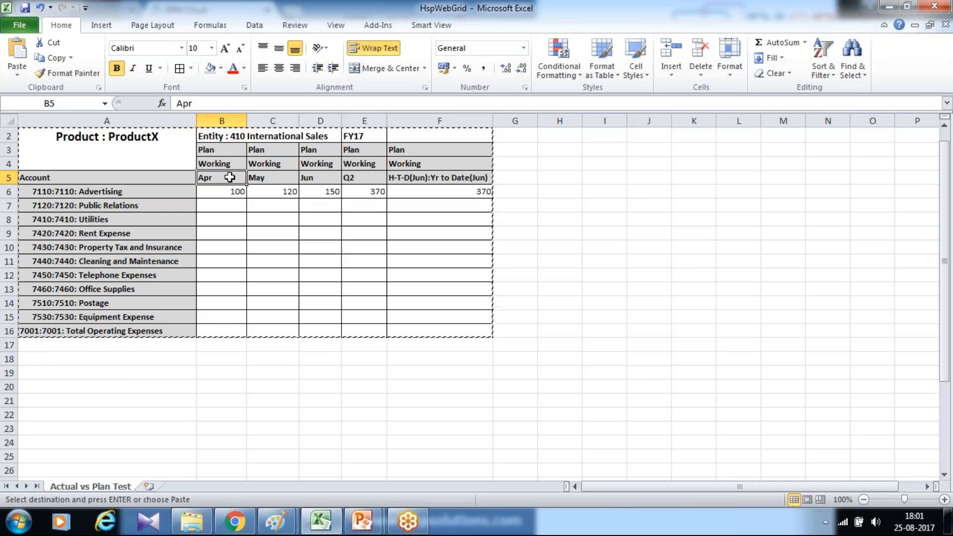
pyautogui.hotkey('alt', 'Tab')
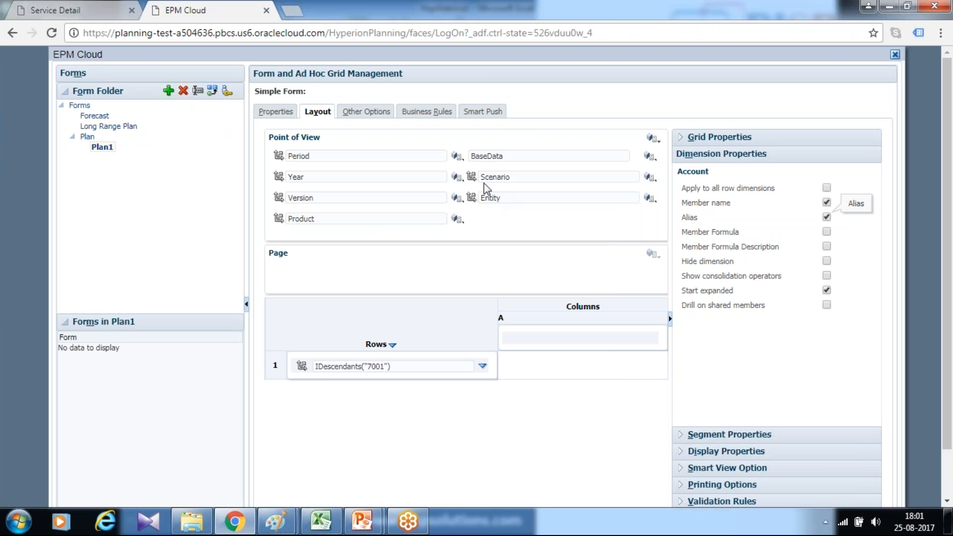
# - Place the Scenario dimension in column A and add the Version dimension below it
pyautogui.moveTo(472, 177); pyautogui.dragTo(538, 345)
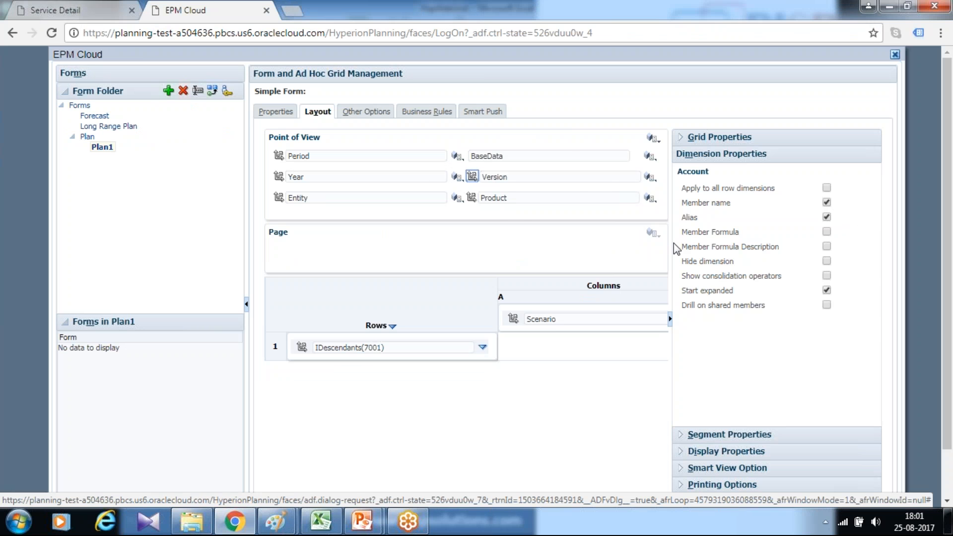
pyautogui.click(670, 319)
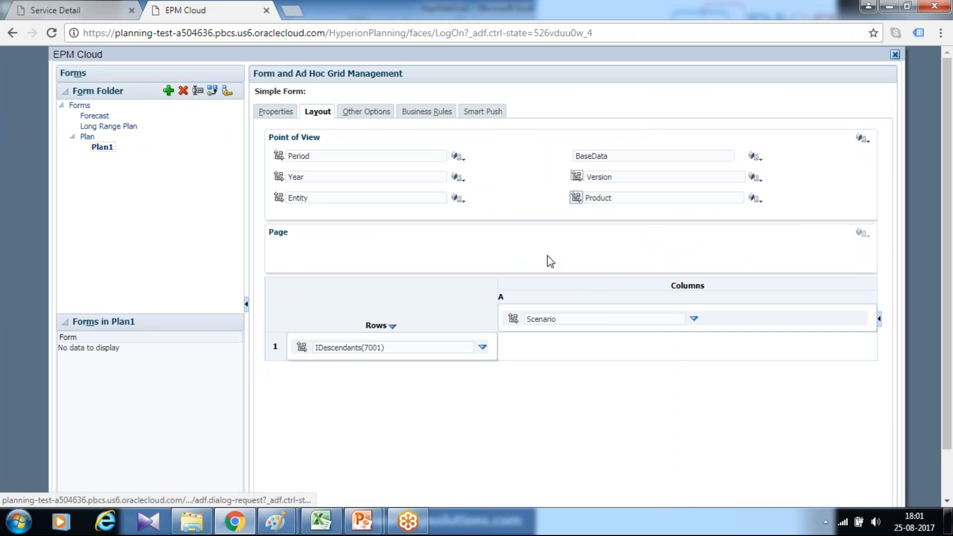
pyautogui.moveTo(576, 176); pyautogui.dragTo(546, 321)
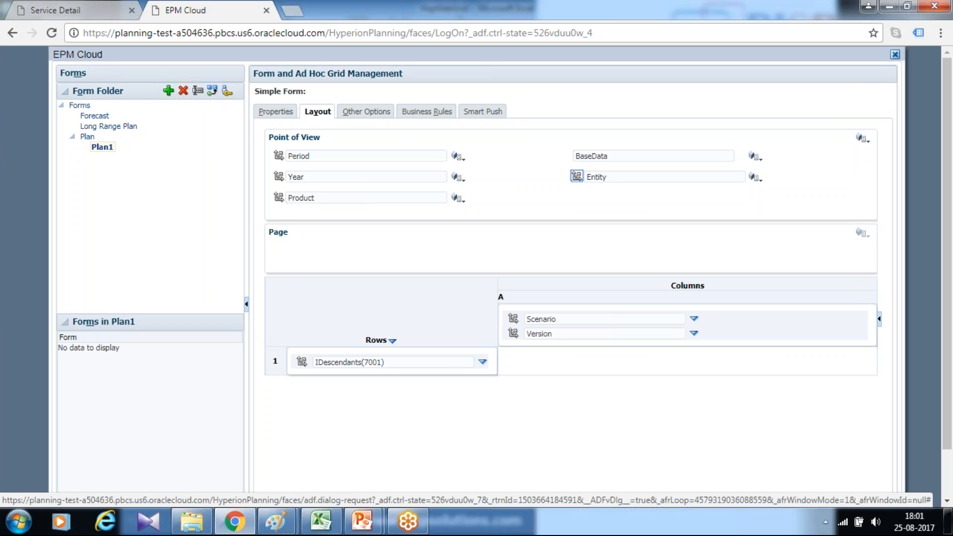
# - Add the Period dimension below Version in column A and move the Year and Product dimensions from the point of view to the page area
pyautogui.moveTo(279, 156); pyautogui.dragTo(537, 347)
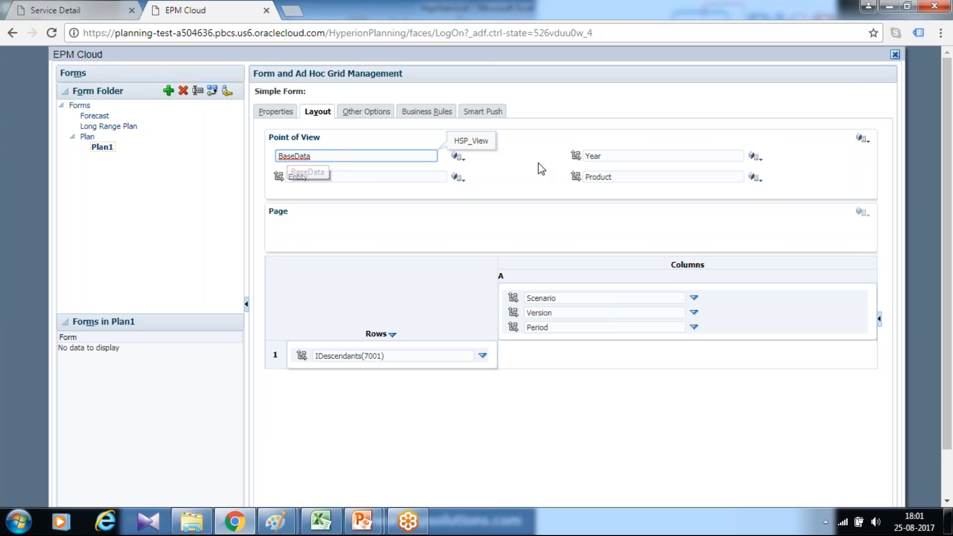
pyautogui.moveTo(576, 155); pyautogui.dragTo(352, 225)
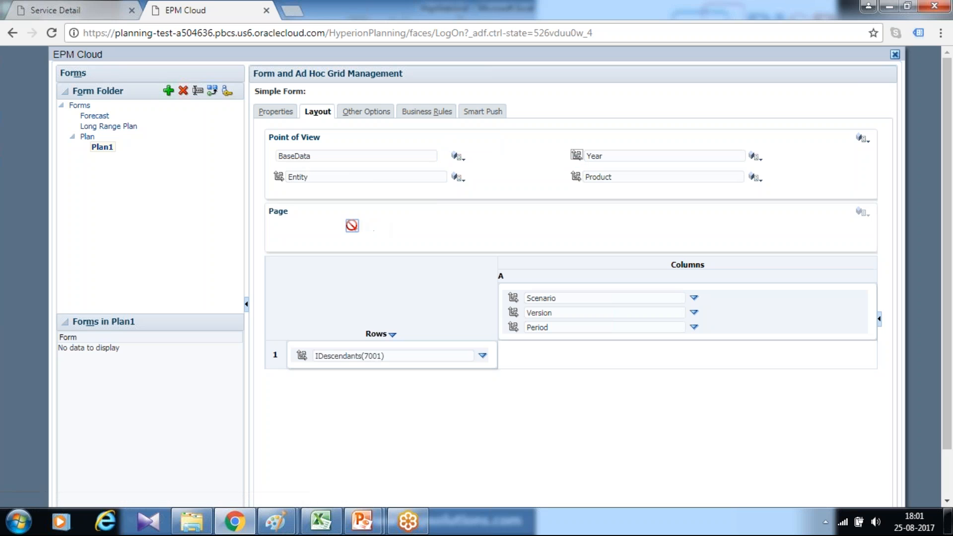
pyautogui.moveTo(576, 155); pyautogui.dragTo(493, 219)
pyautogui.click(365, 213)
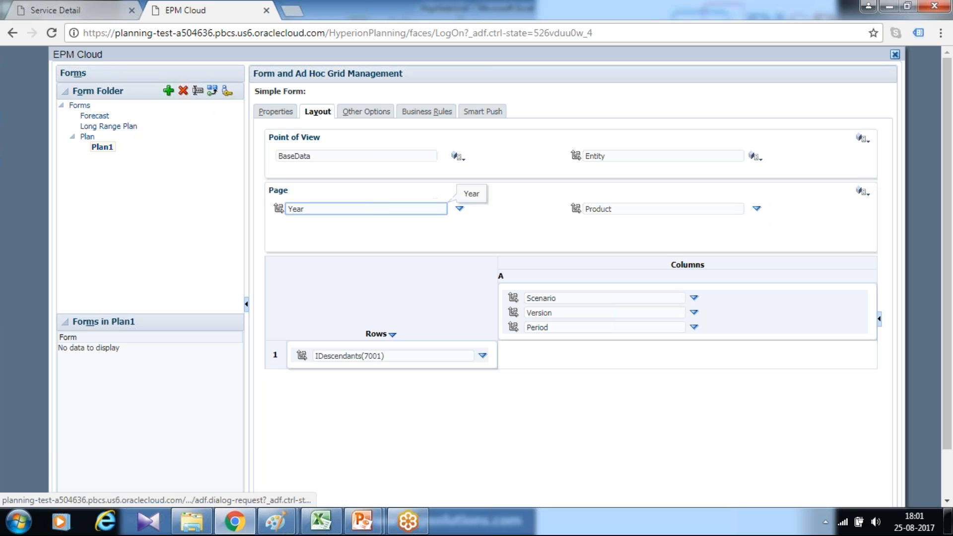
# - Set the Year page dimension's member to the substitution variable Yr4
pyautogui.click(460, 209)
pyautogui.click(487, 210)
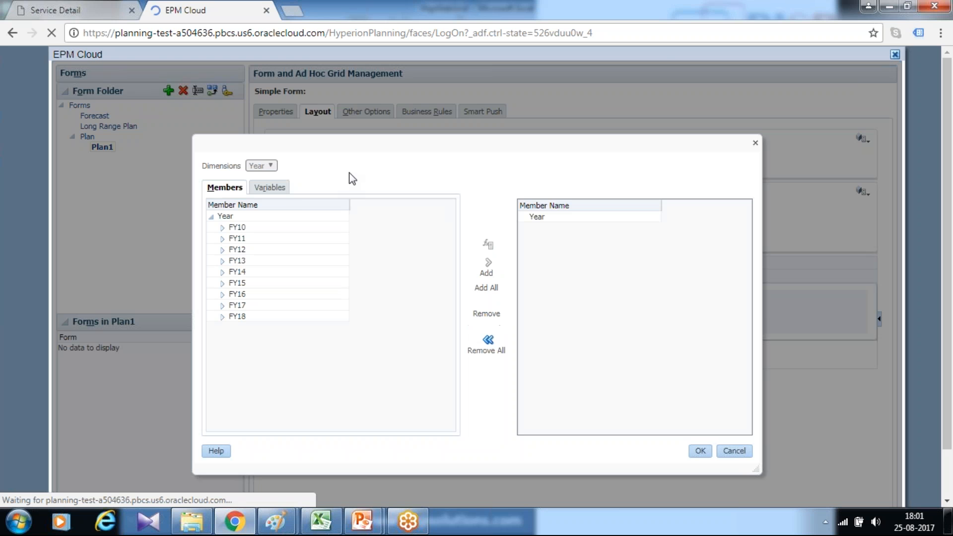
pyautogui.click(271, 187)
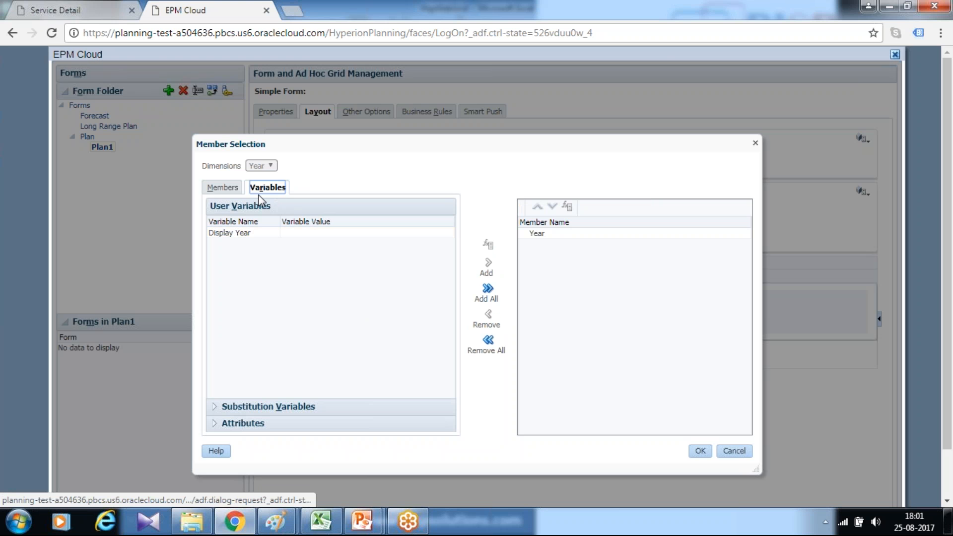
pyautogui.click(215, 406)
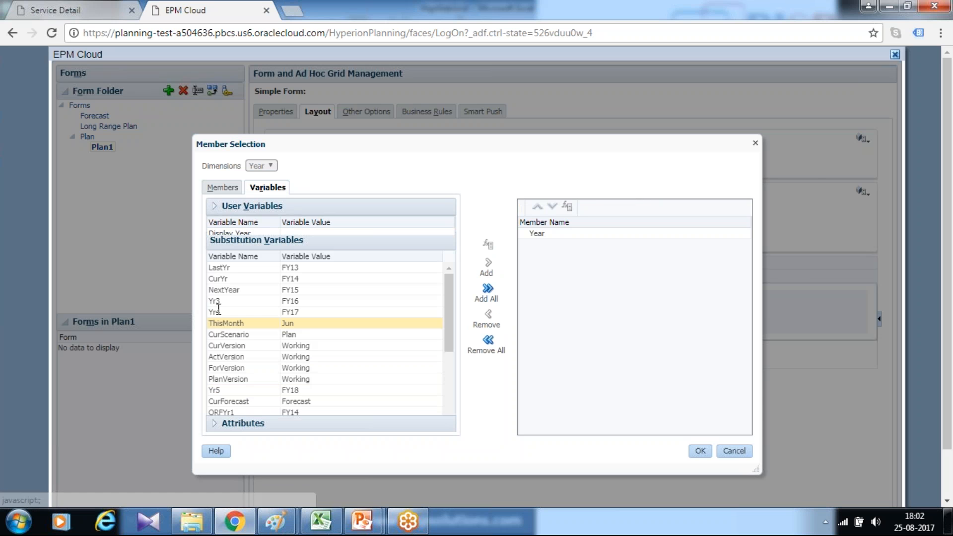
pyautogui.moveTo(444, 308)
pyautogui.mouseDown()
pyautogui.moveTo(447, 357)
pyautogui.moveTo(447, 320)
pyautogui.mouseUp()
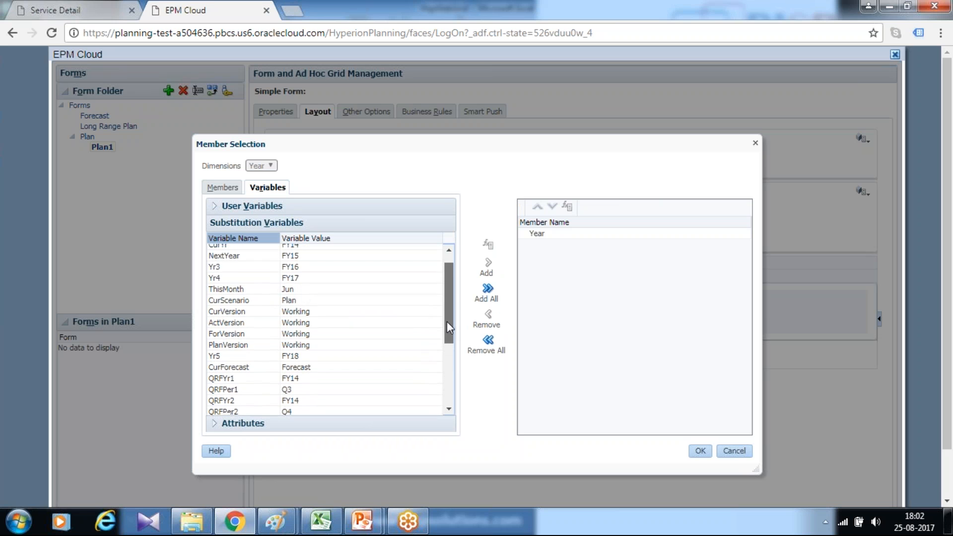
pyautogui.click(300, 281)
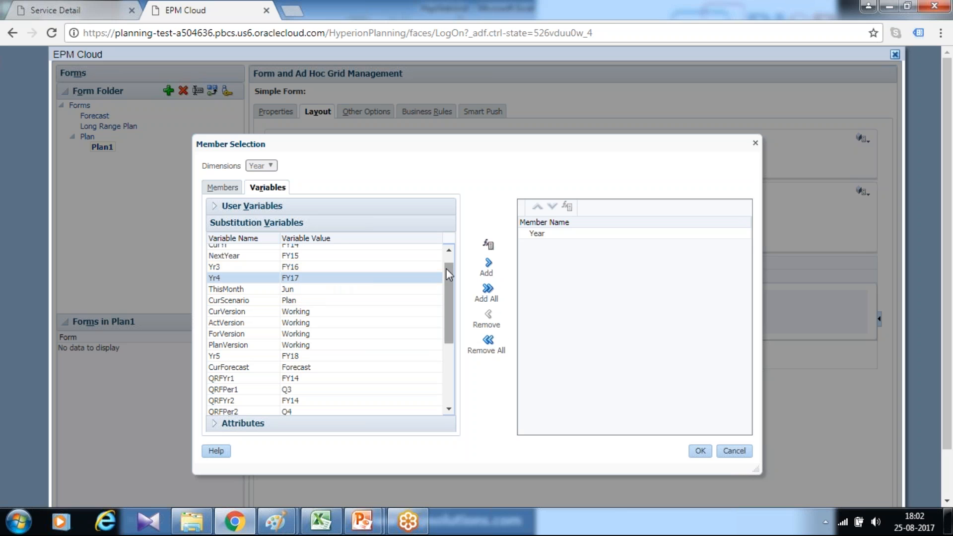
pyautogui.click(489, 255)
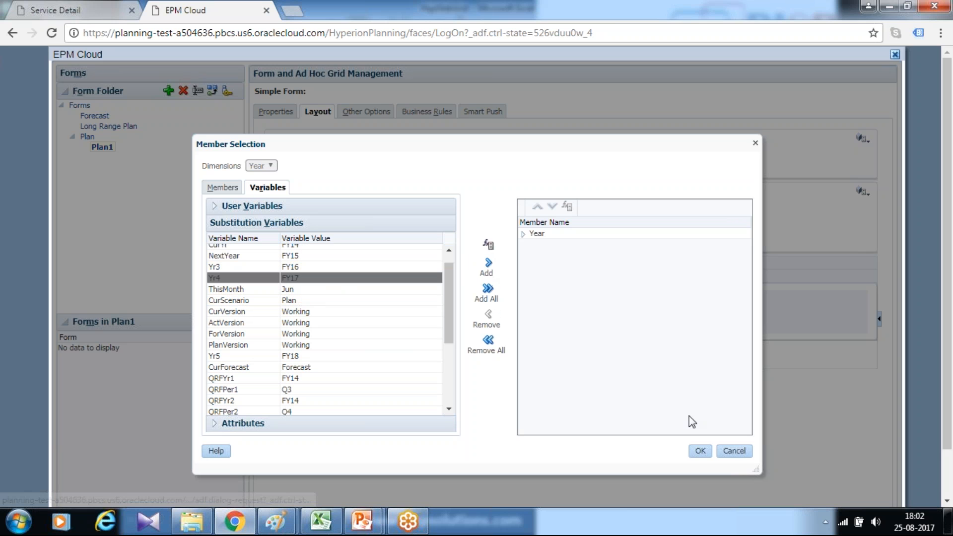
pyautogui.click(699, 450)
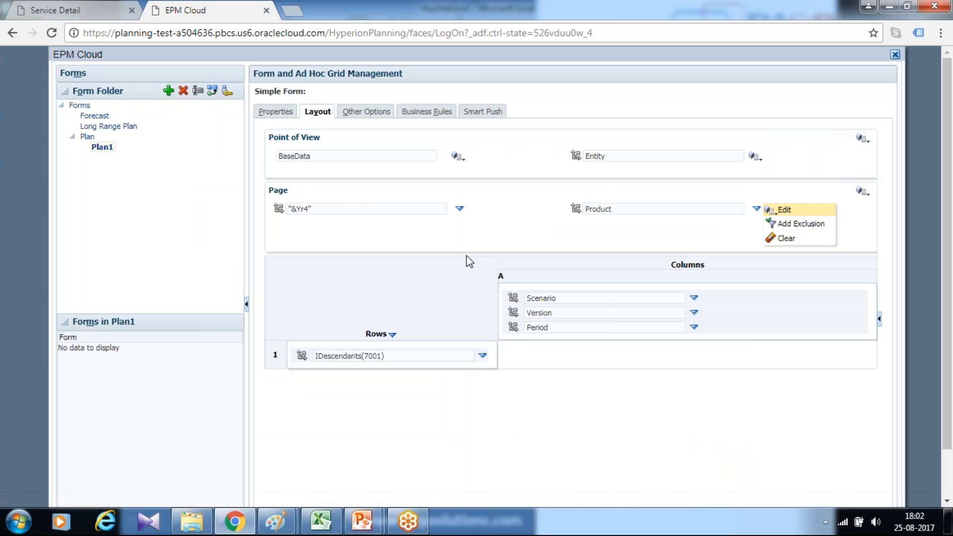
# - Set the Product page dimension's member to No Product under Total Product
pyautogui.click(783, 210)
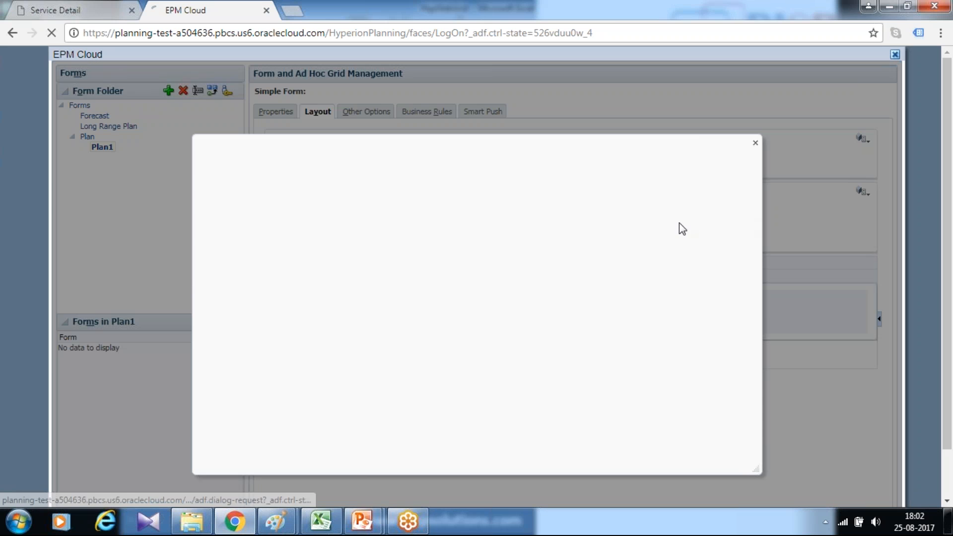
pyautogui.click(221, 243)
pyautogui.click(286, 256)
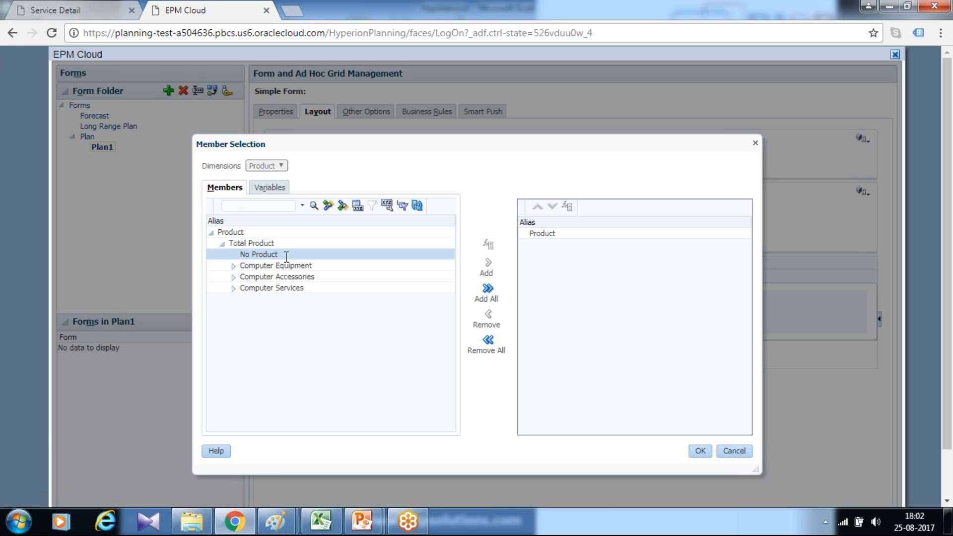
pyautogui.click(498, 263)
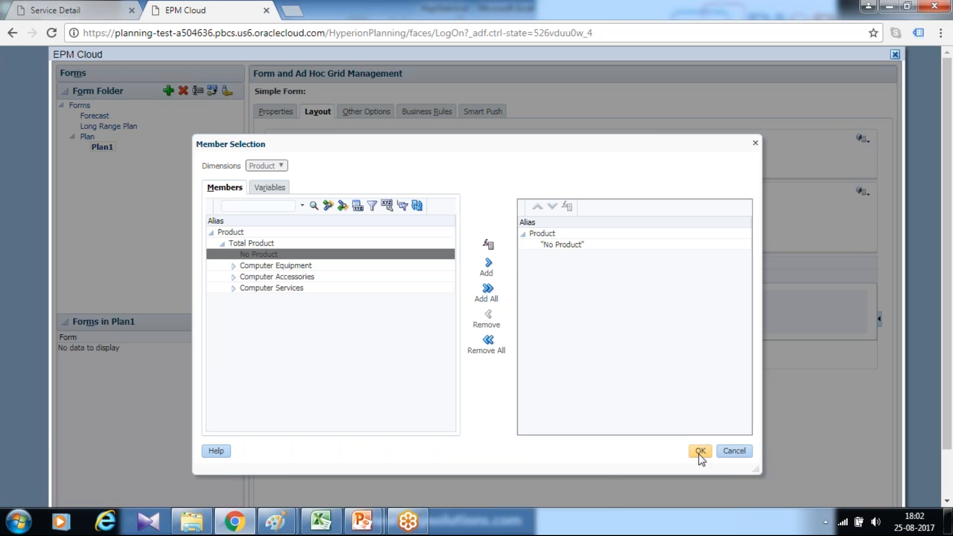
pyautogui.click(700, 450)
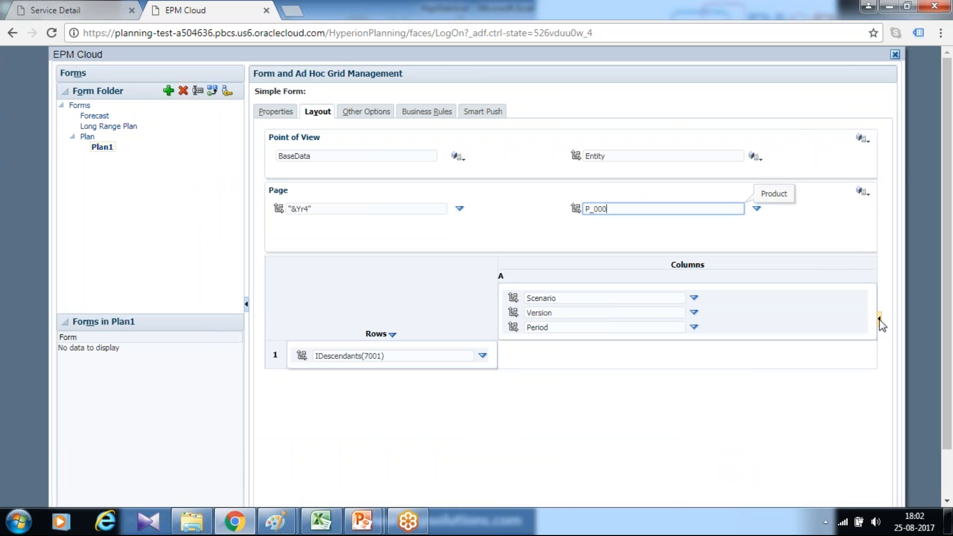
# - Turn on alias display in the dimension properties of Product, Entity, HSP_View and Year
pyautogui.click(879, 319)
pyautogui.click(827, 217)
pyautogui.click(555, 157)
pyautogui.click(826, 218)
pyautogui.click(419, 157)
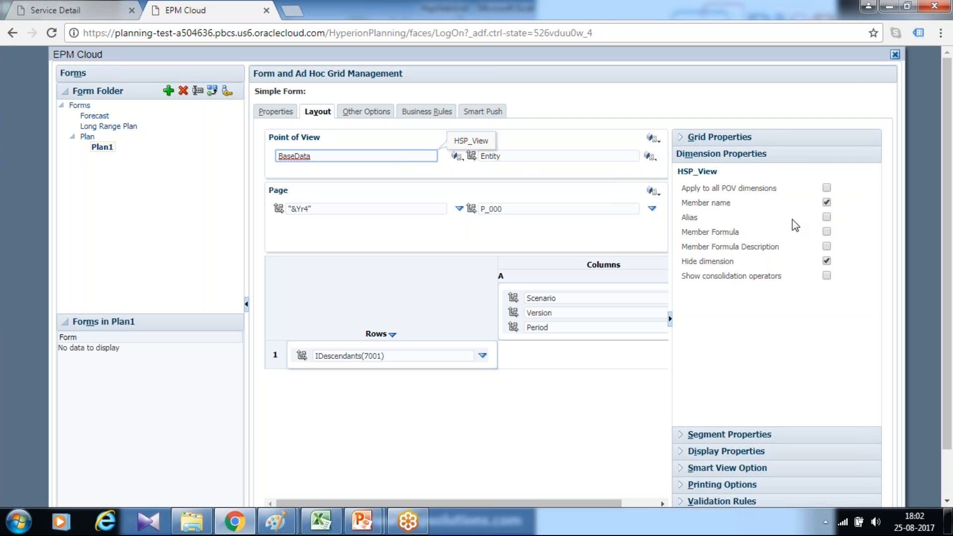
pyautogui.click(827, 220)
pyautogui.click(376, 209)
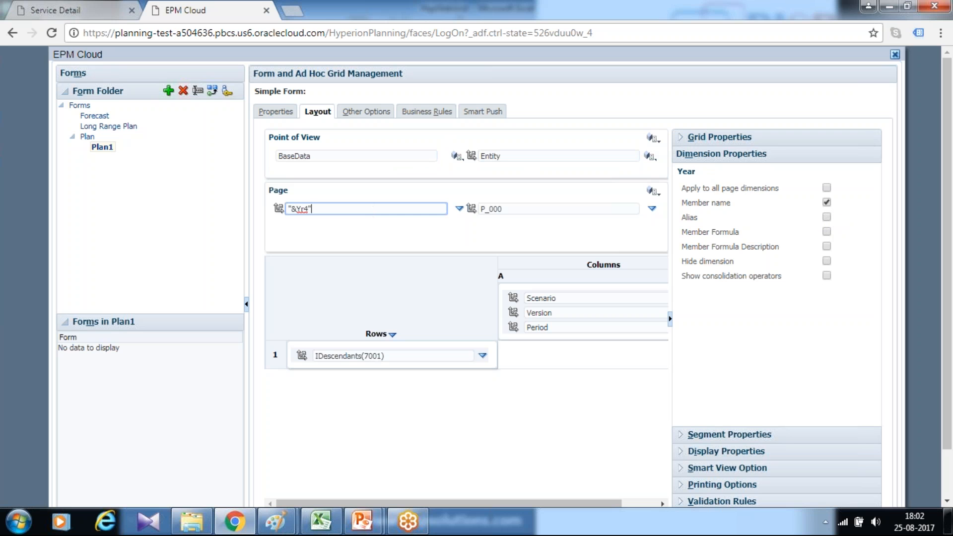
pyautogui.click(826, 217)
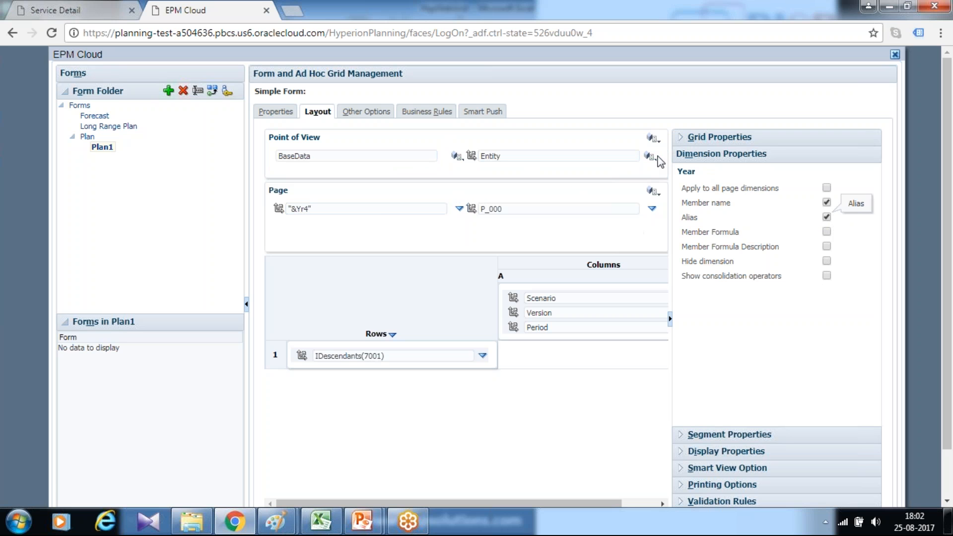
pyautogui.click(650, 157)
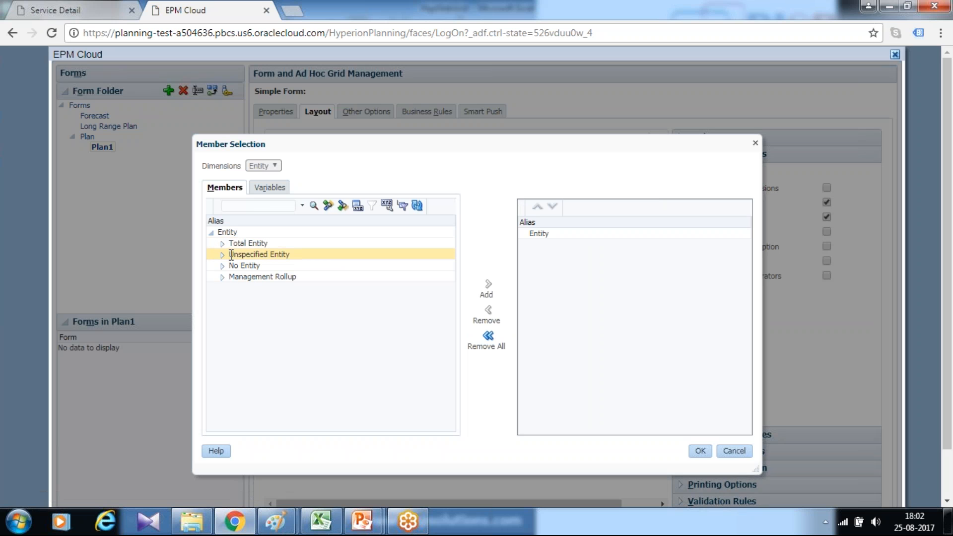
pyautogui.click(224, 206)
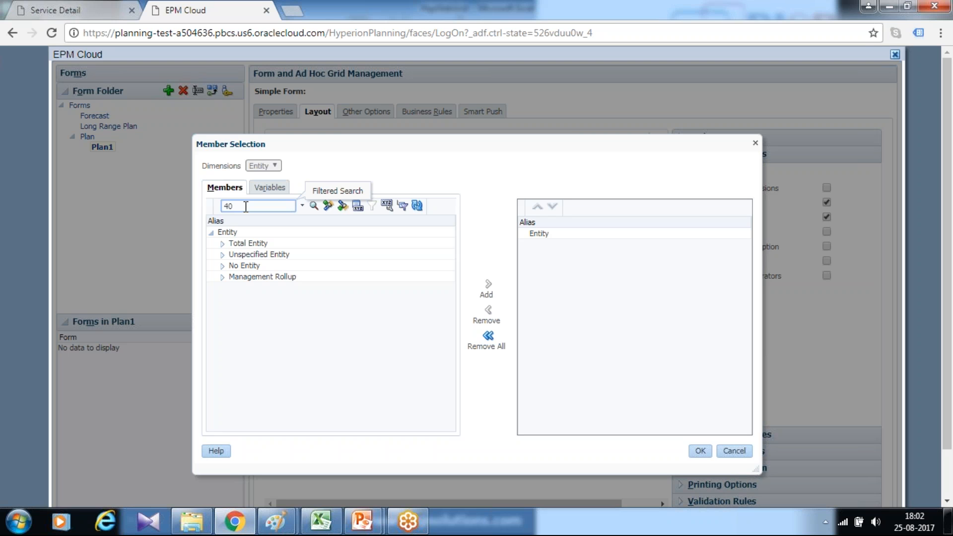
pyautogui.write('403')
pyautogui.press('Return')
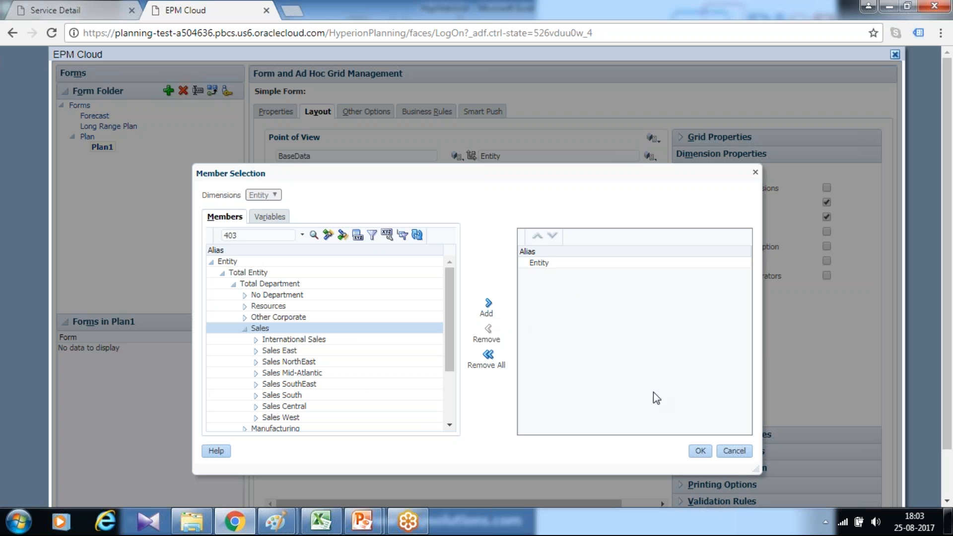
pyautogui.click(736, 452)
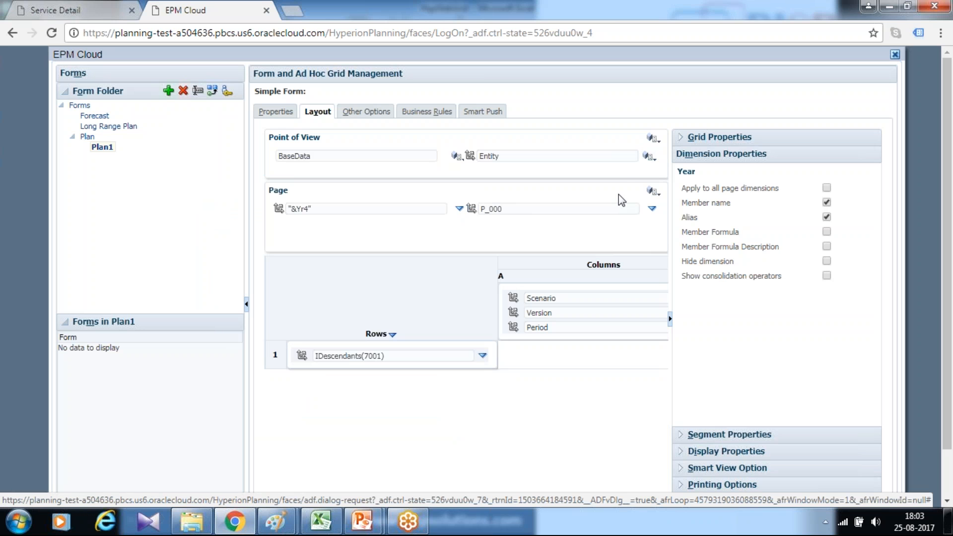
# - Move the Entity dimension to the page area and the Product dimension back to the point of view
pyautogui.moveTo(618, 195); pyautogui.dragTo(627, 172)
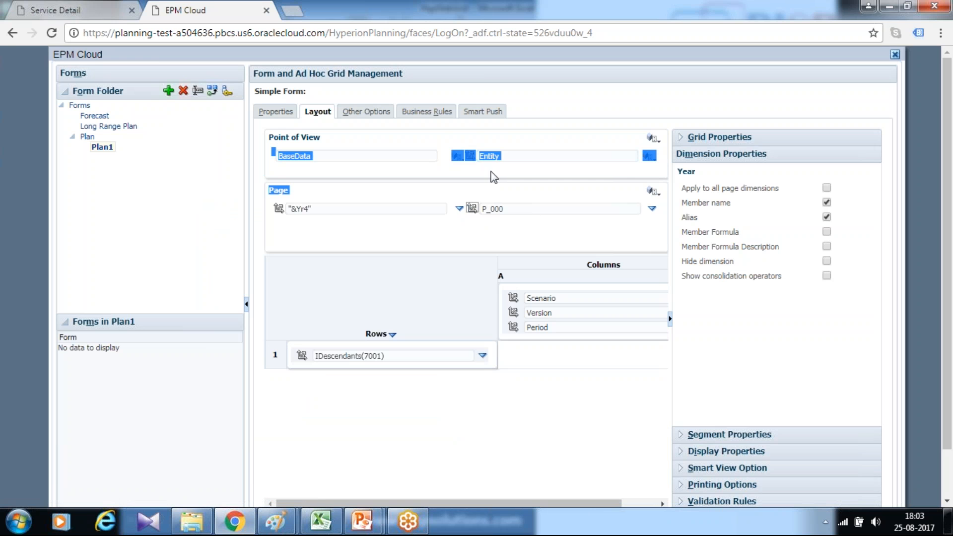
pyautogui.click(471, 172)
pyautogui.moveTo(471, 156); pyautogui.dragTo(512, 236)
pyautogui.moveTo(463, 212); pyautogui.dragTo(475, 145)
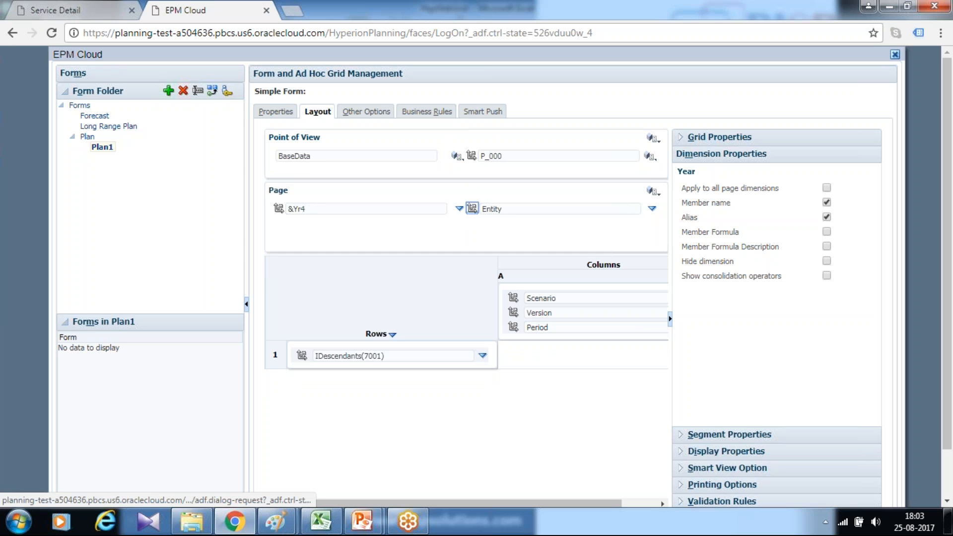
# - Search the Entity page dimension for 403 and select Descendants (inc) of Sales as its members
pyautogui.click(651, 208)
pyautogui.click(682, 208)
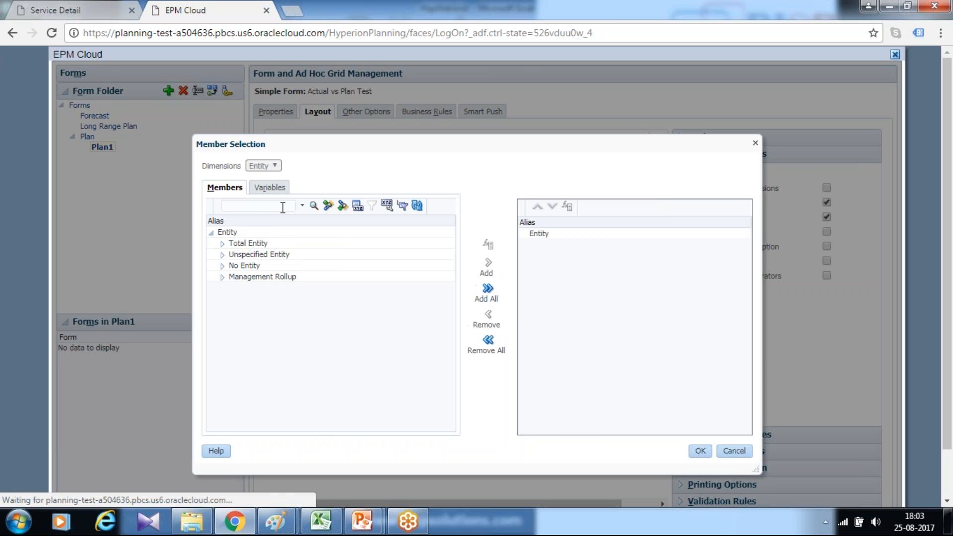
pyautogui.click(268, 205)
pyautogui.write('40')
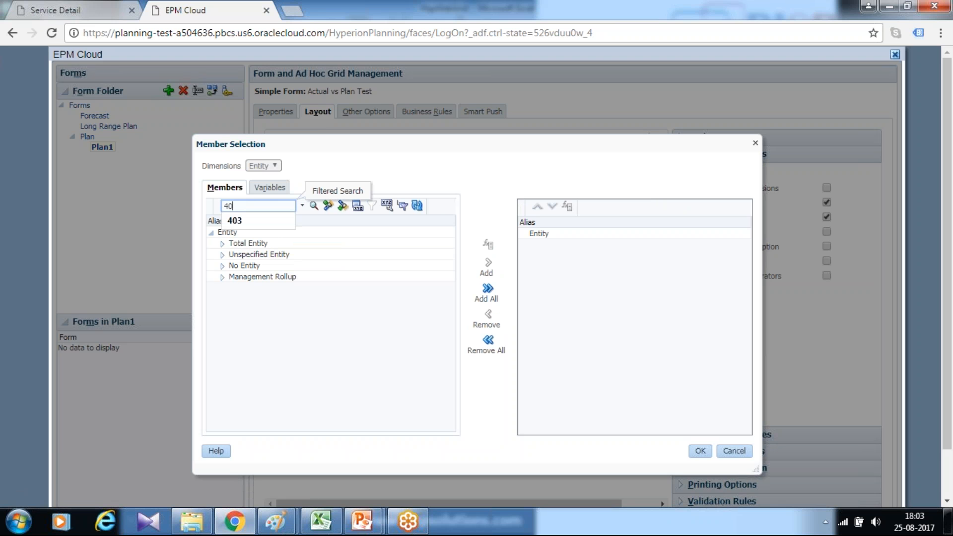
pyautogui.write('3')
pyautogui.click(357, 205)
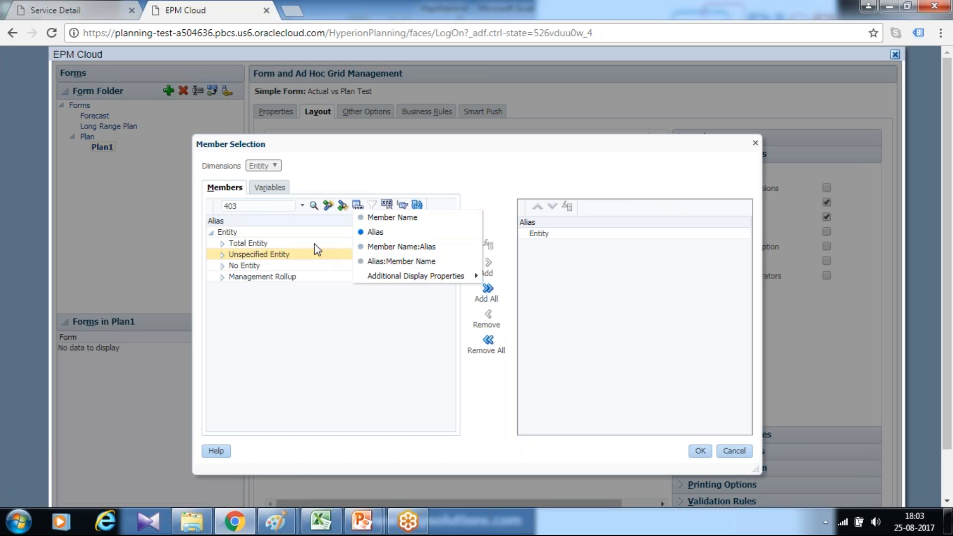
pyautogui.click(292, 206)
pyautogui.click(313, 206)
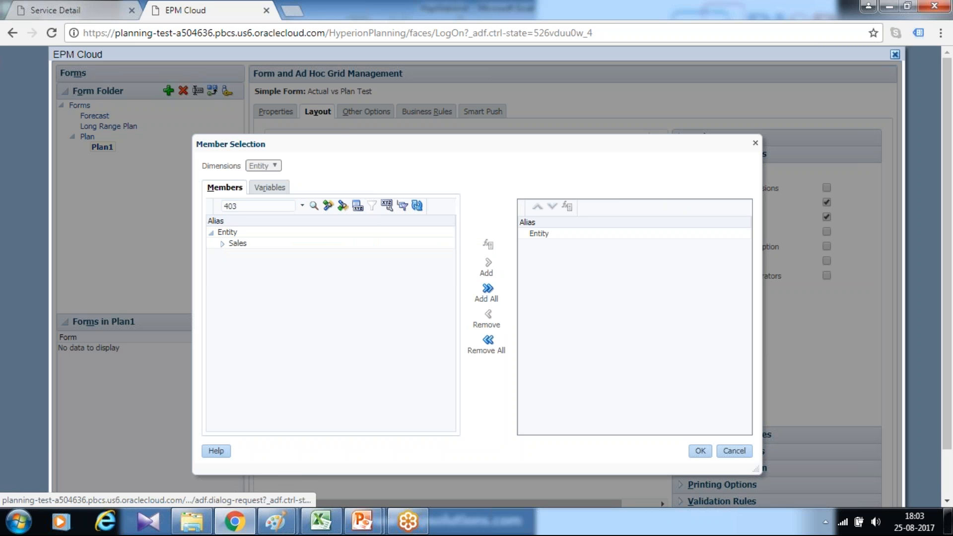
pyautogui.click(222, 243)
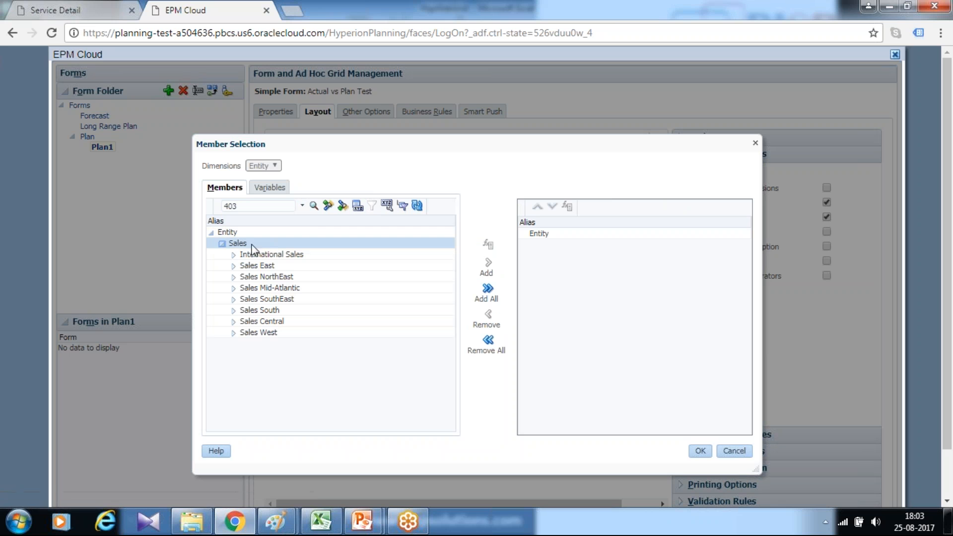
pyautogui.click(490, 264)
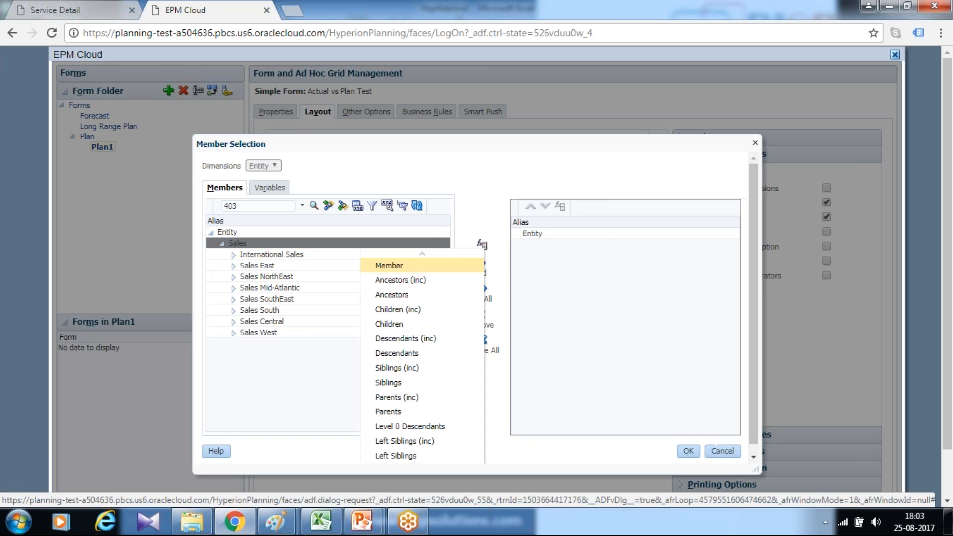
pyautogui.click(408, 338)
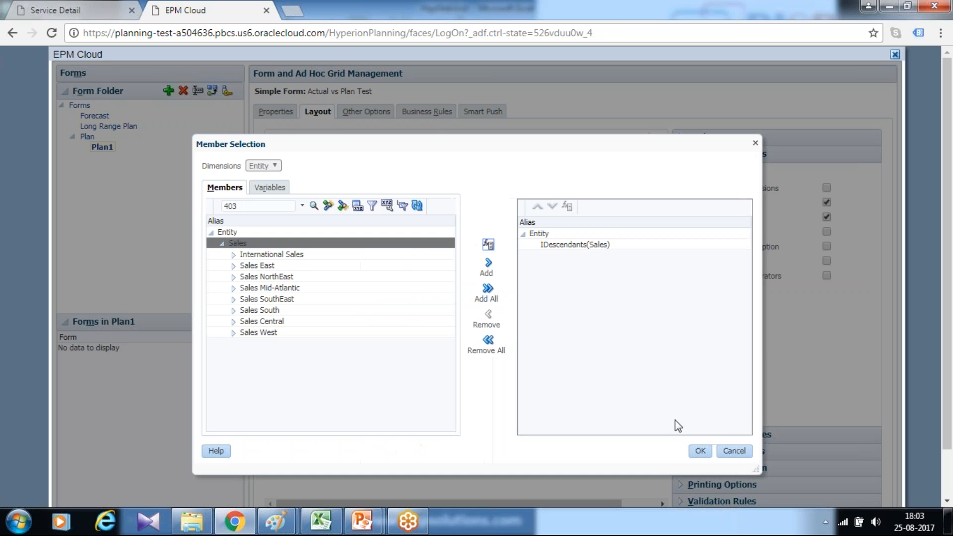
pyautogui.click(699, 451)
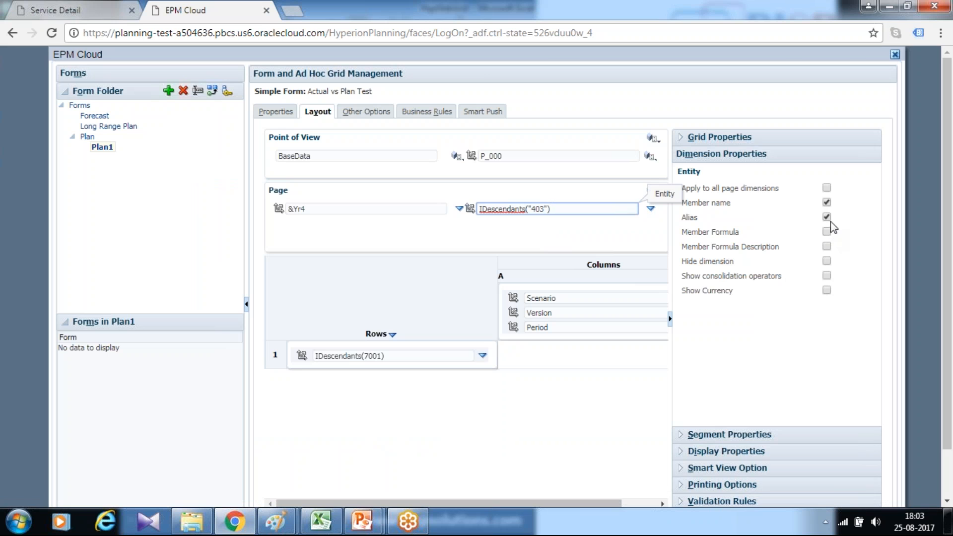
# - Select Plan as the member of the Scenario dimension in column A
pyautogui.click(598, 297)
pyautogui.moveTo(604, 504); pyautogui.dragTo(644, 505)
pyautogui.click(653, 300)
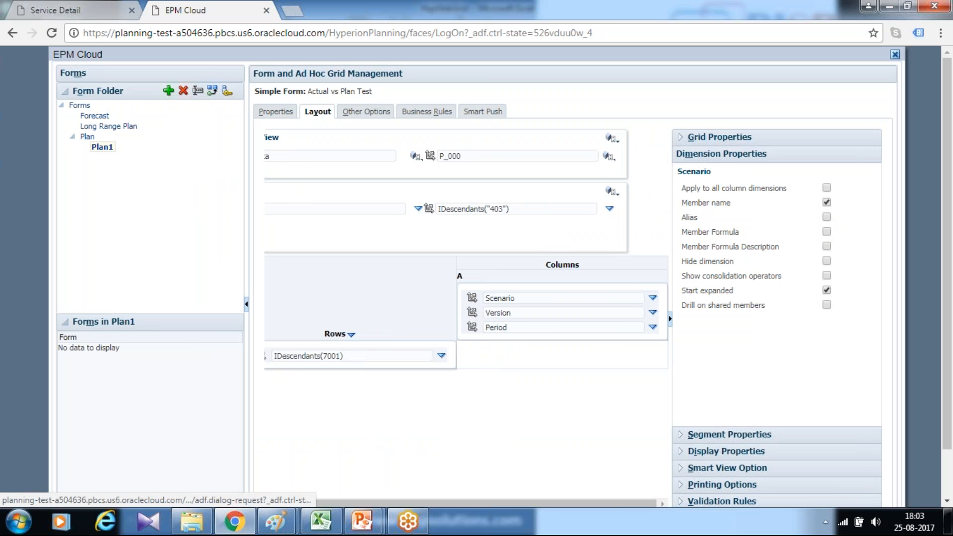
pyautogui.click(680, 300)
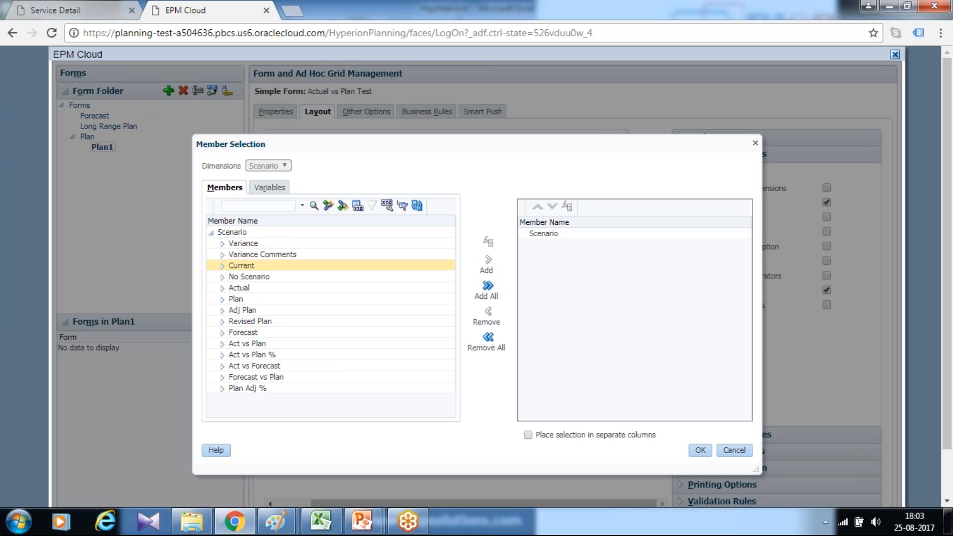
pyautogui.click(224, 299)
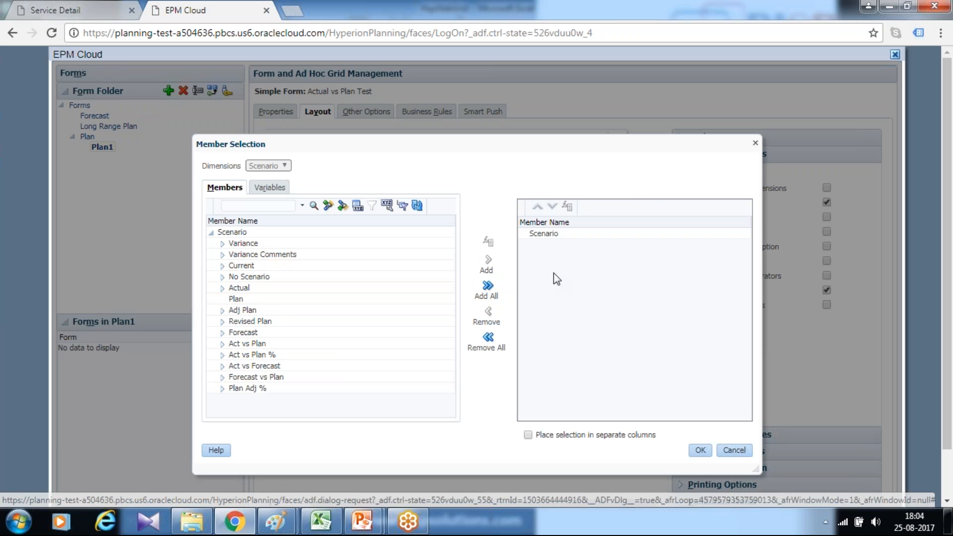
pyautogui.click(327, 299)
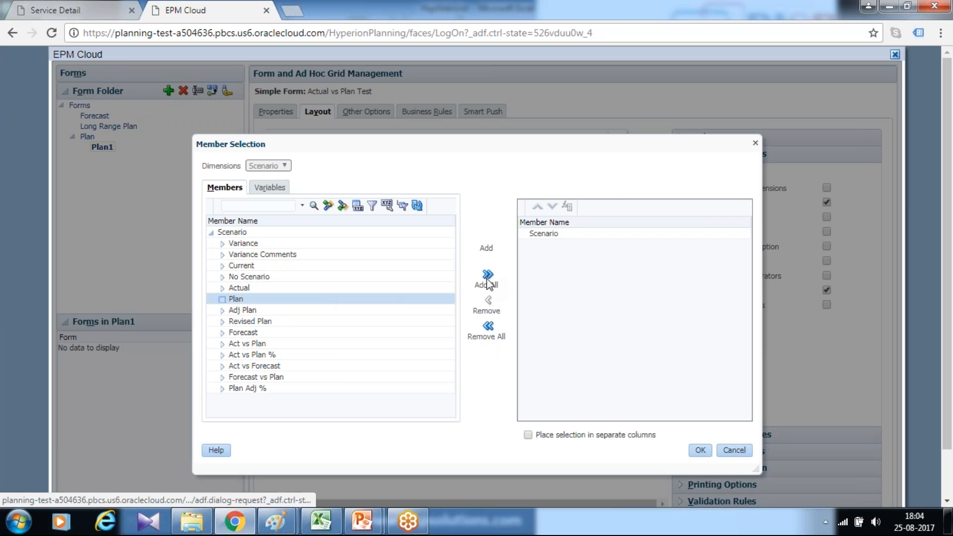
pyautogui.click(487, 261)
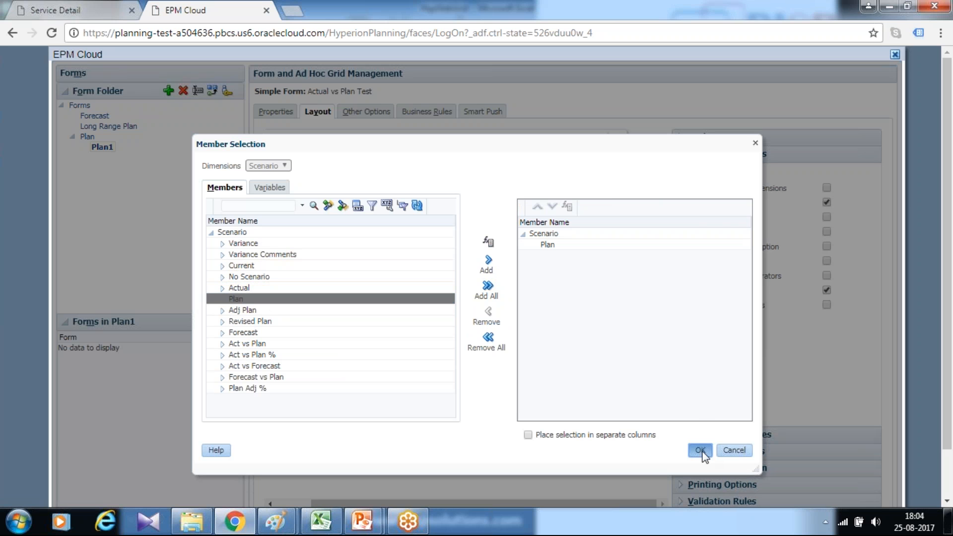
pyautogui.click(700, 449)
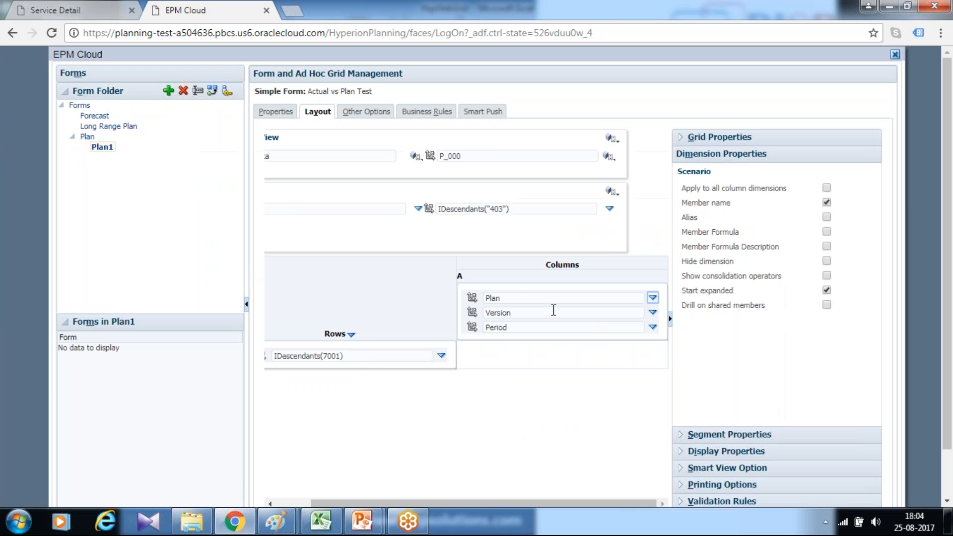
# - Select Working as the member of the Version dimension in column A
pyautogui.click(651, 313)
pyautogui.click(663, 314)
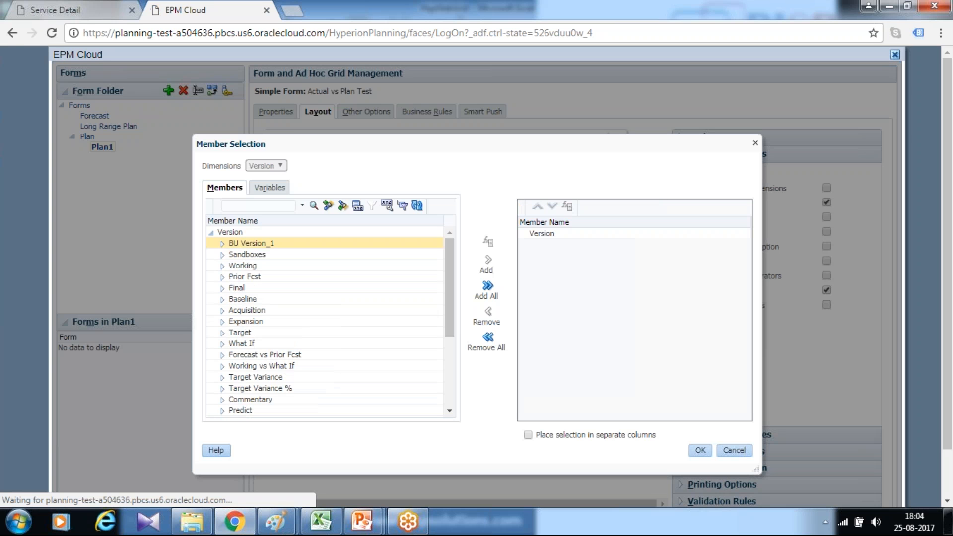
pyautogui.click(255, 266)
pyautogui.click(488, 259)
pyautogui.click(699, 449)
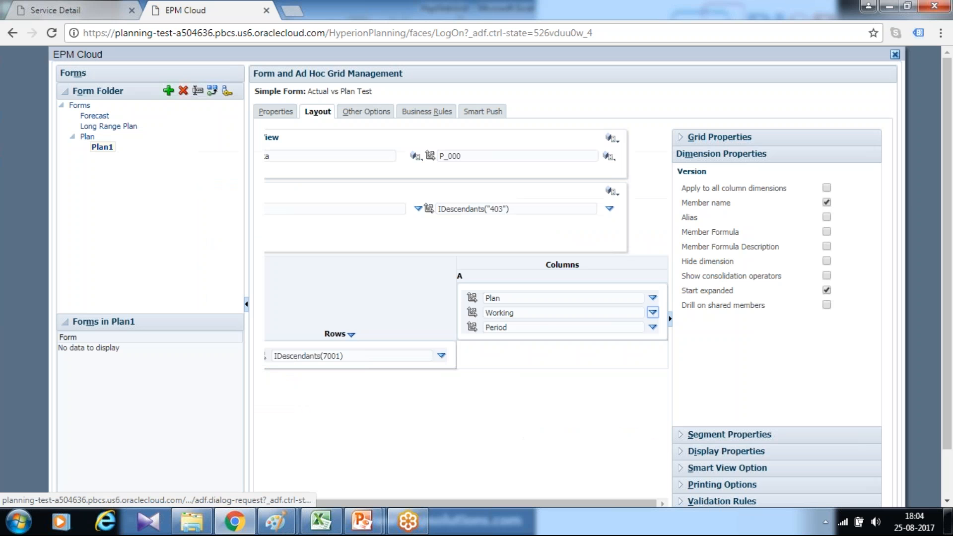
# - Select Descendants (inc) of Q1 and Q2 under YearTotal as the Period members in column A
pyautogui.click(541, 327)
pyautogui.click(652, 327)
pyautogui.click(681, 331)
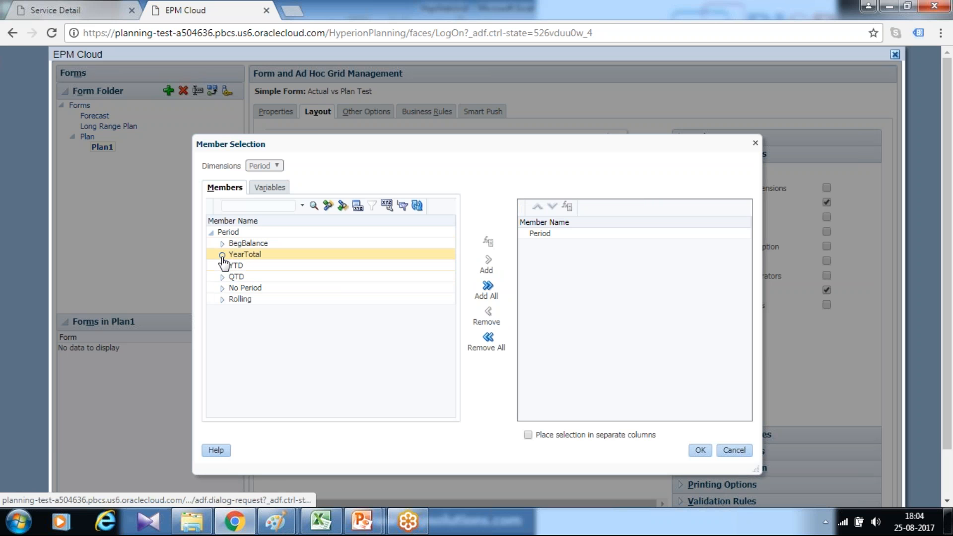
pyautogui.click(222, 255)
pyautogui.click(272, 268)
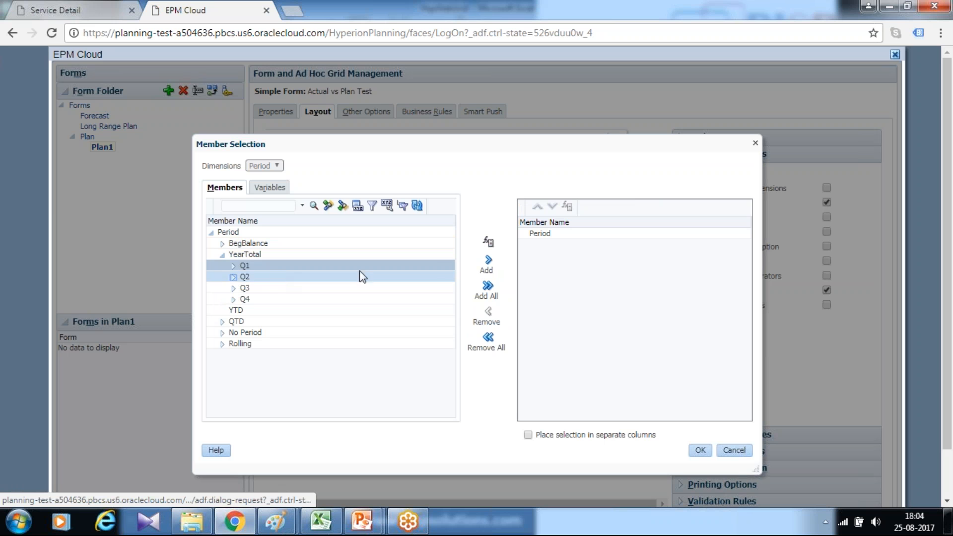
pyautogui.click(491, 259)
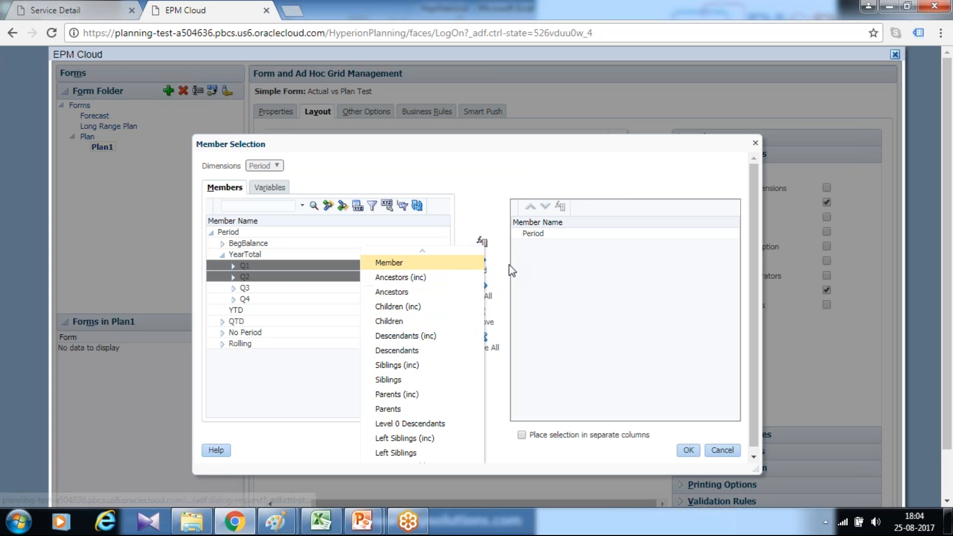
pyautogui.click(412, 337)
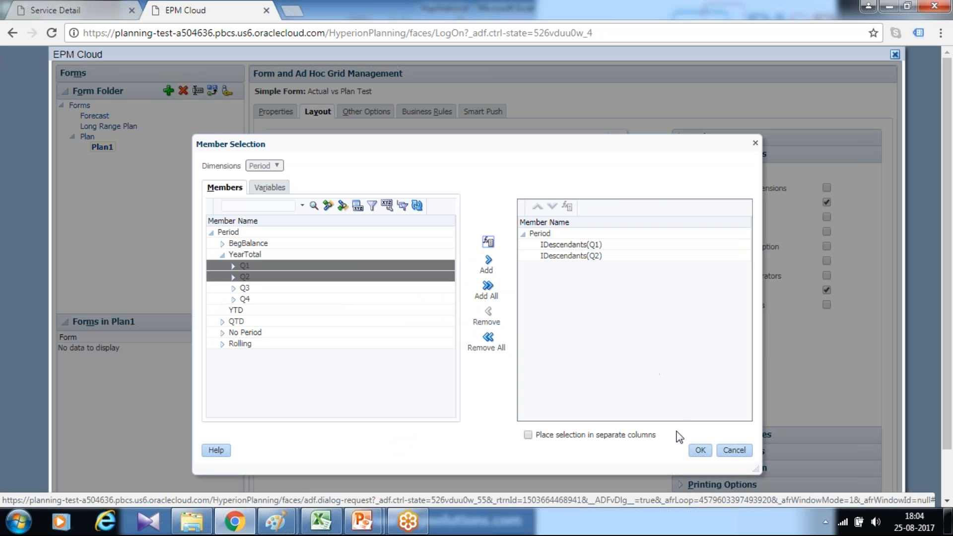
pyautogui.click(700, 450)
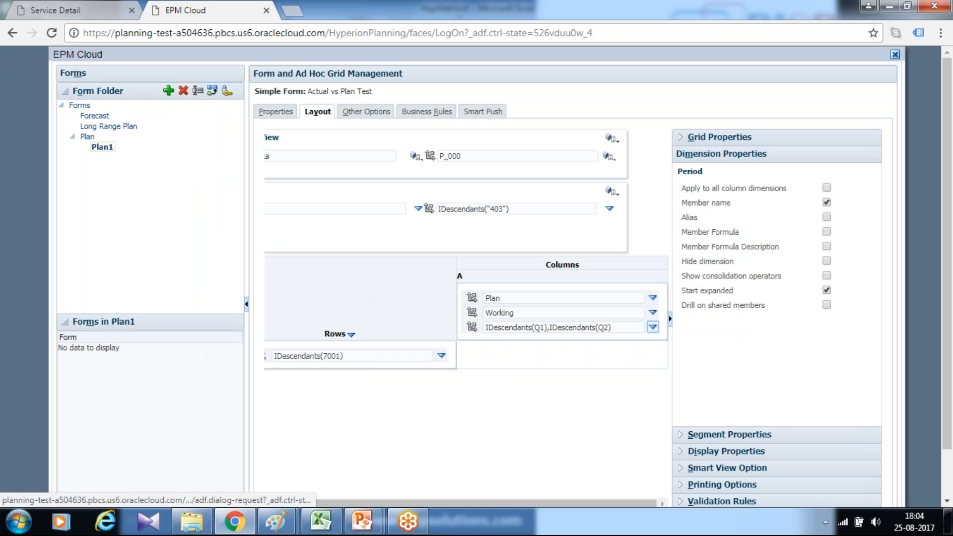
# - Turn on alias display for the Period column dimension and check the dimension properties of Account, Version and Scenario
pyautogui.click(355, 356)
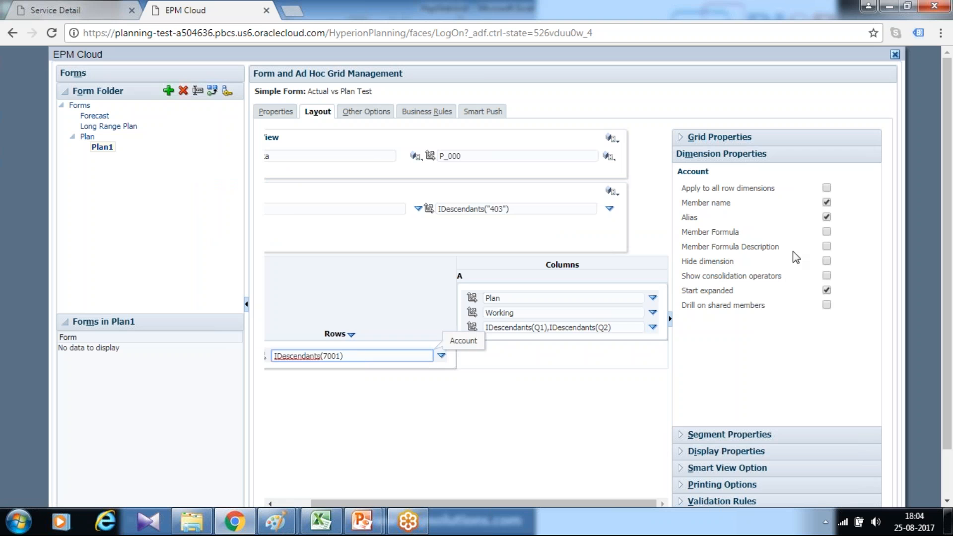
pyautogui.click(614, 326)
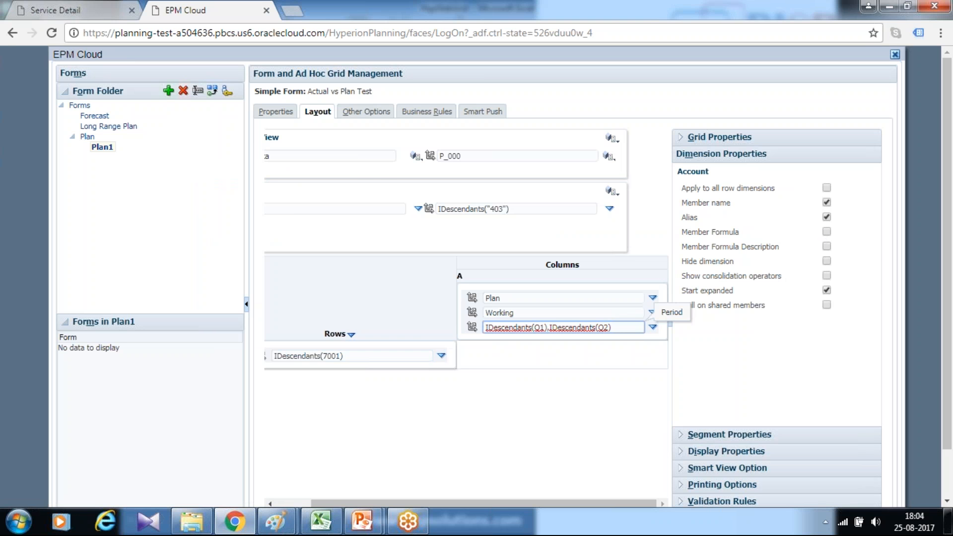
pyautogui.click(826, 217)
pyautogui.click(569, 311)
pyautogui.click(570, 298)
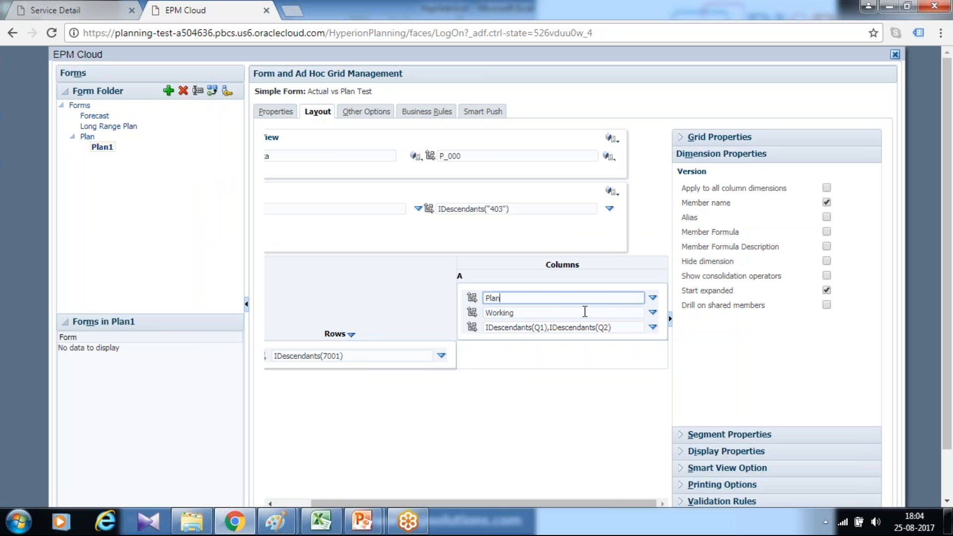
# - Add column B with the same Plan and Working members and set its Period to H-T-D(Jun)
pyautogui.click(670, 318)
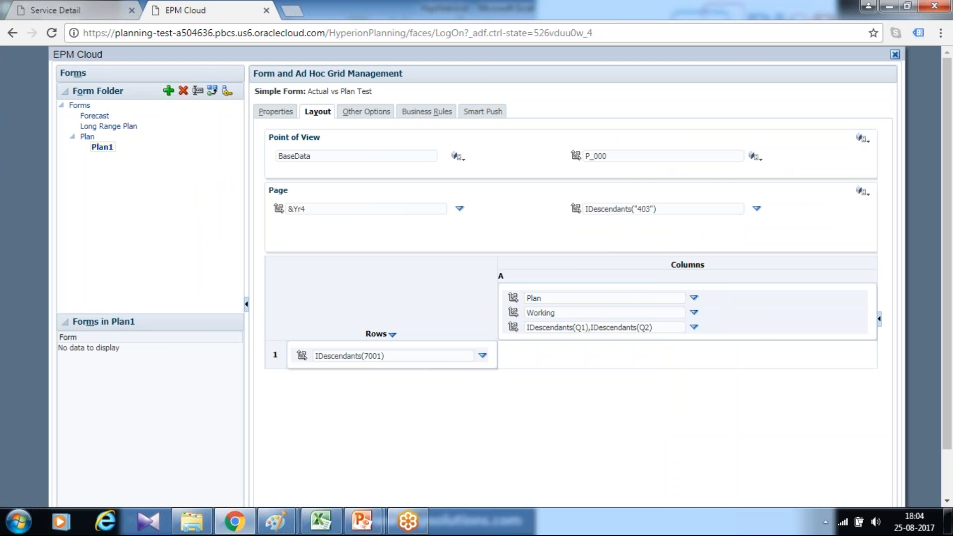
pyautogui.click(694, 297)
pyautogui.click(697, 300)
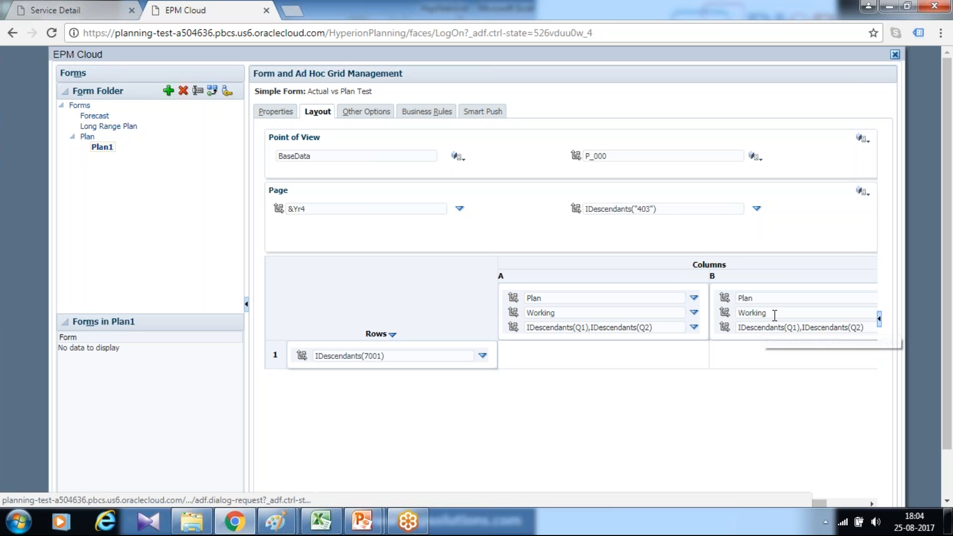
pyautogui.moveTo(865, 328); pyautogui.dragTo(738, 328)
pyautogui.write('H-T-D(Jun')
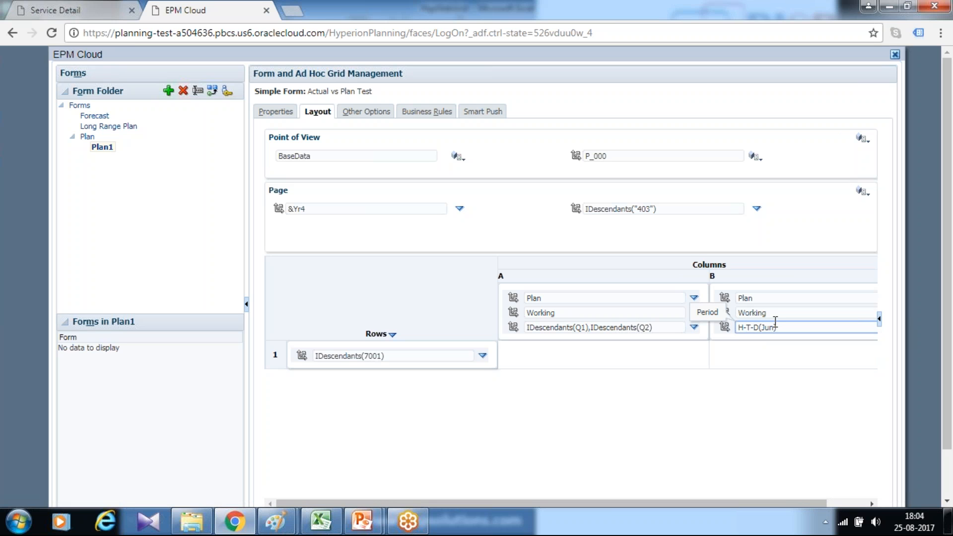
# - Try to add the H-T-D relationship for Jun under Q2 through the member selection of column B's Period
pyautogui.click(839, 504)
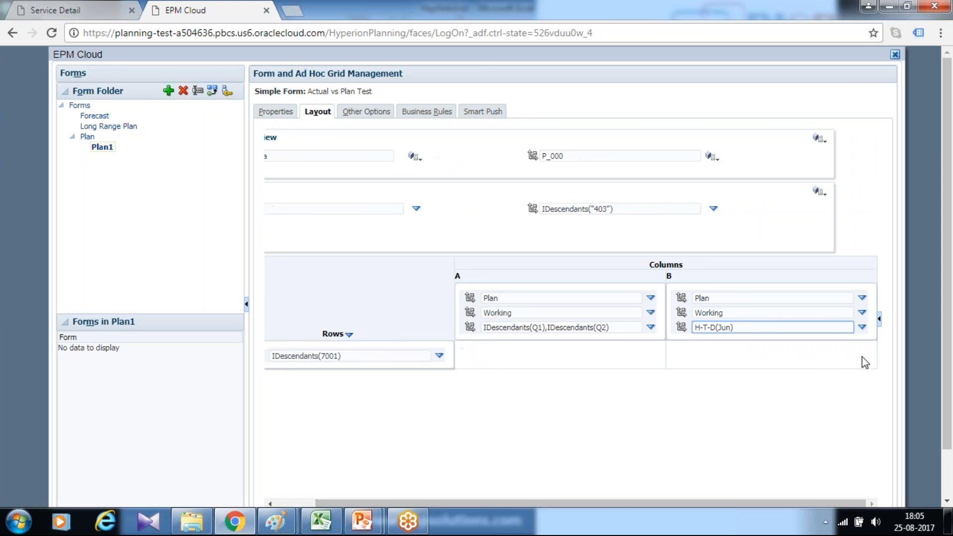
pyautogui.click(862, 327)
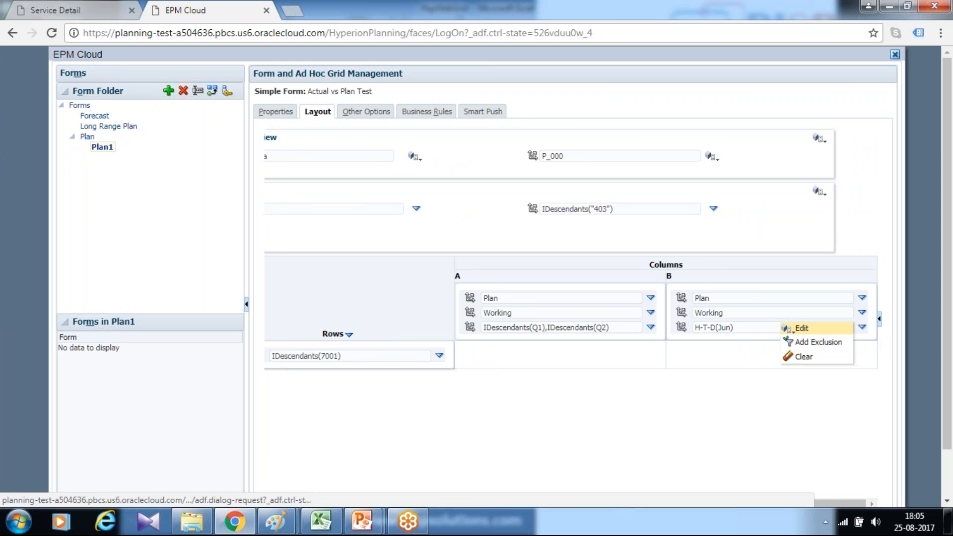
pyautogui.click(799, 329)
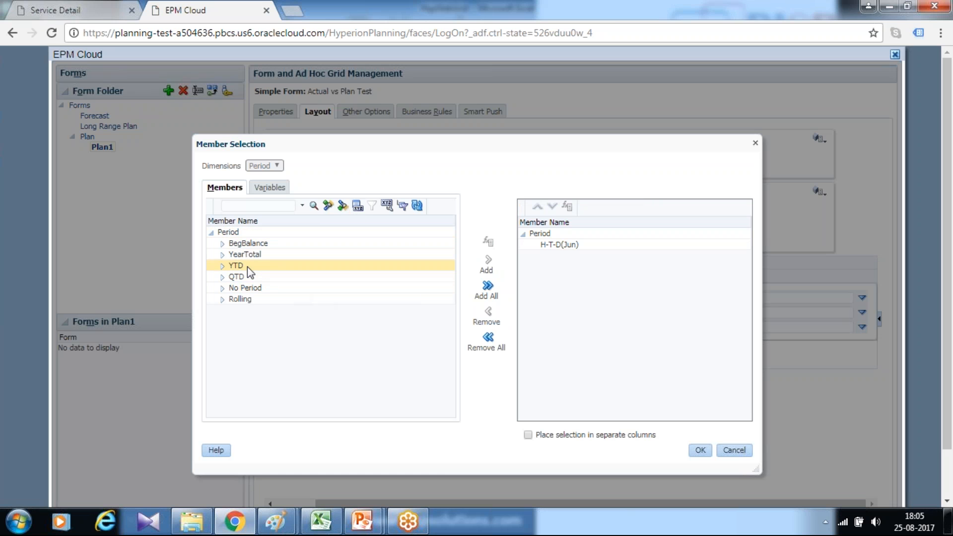
pyautogui.click(224, 254)
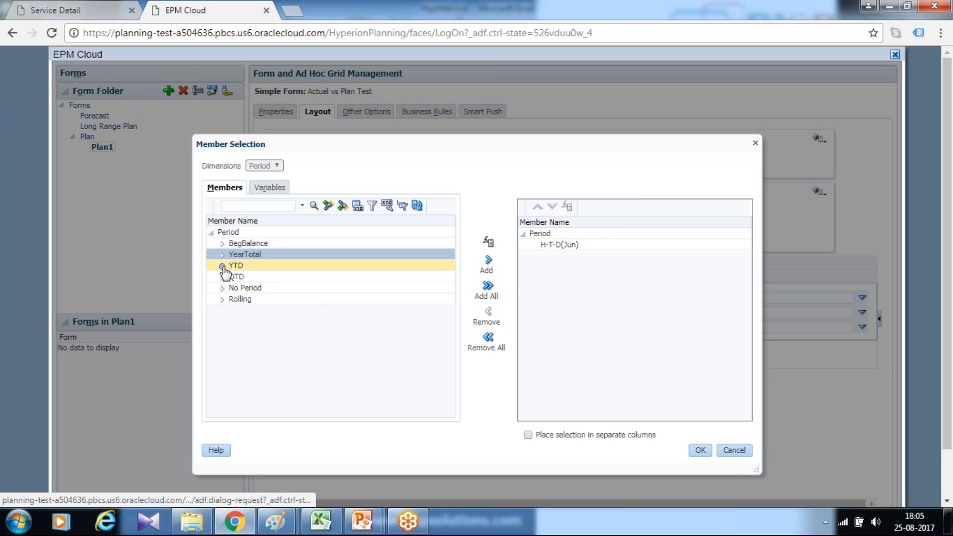
pyautogui.click(223, 254)
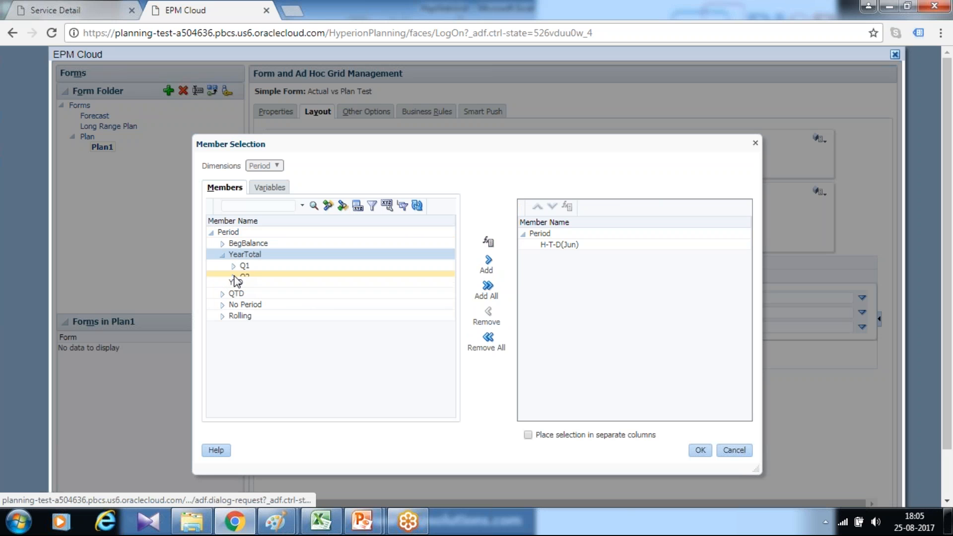
pyautogui.click(234, 277)
pyautogui.click(268, 310)
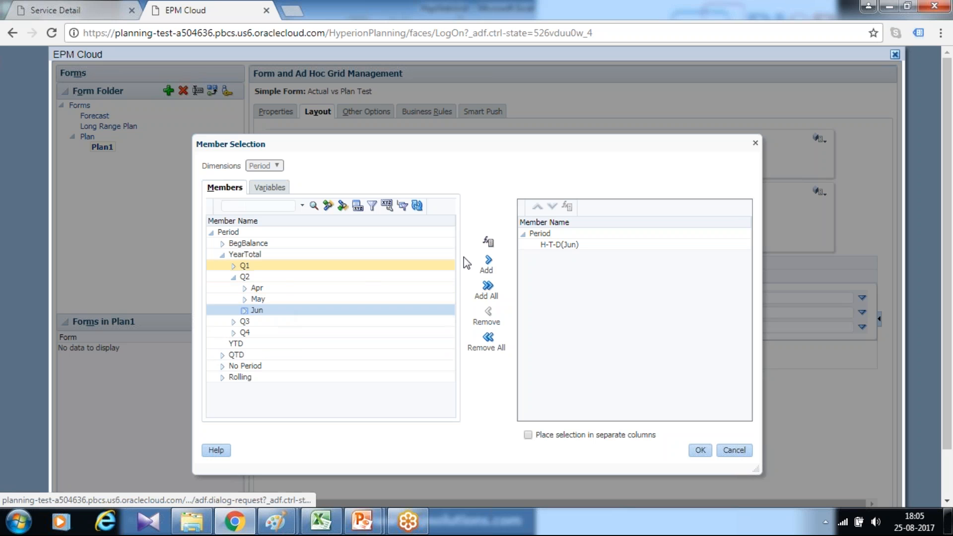
pyautogui.click(488, 248)
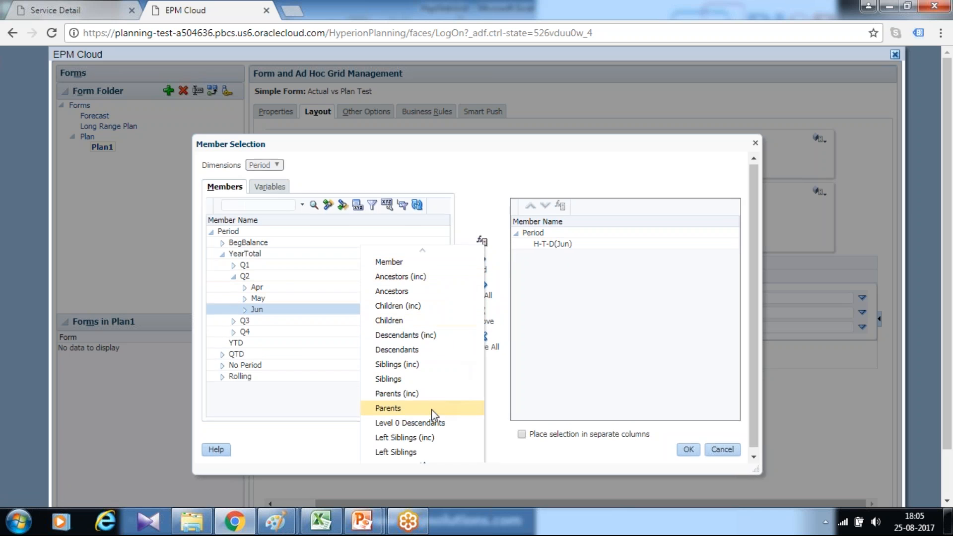
pyautogui.scroll(-5, 426, 415)
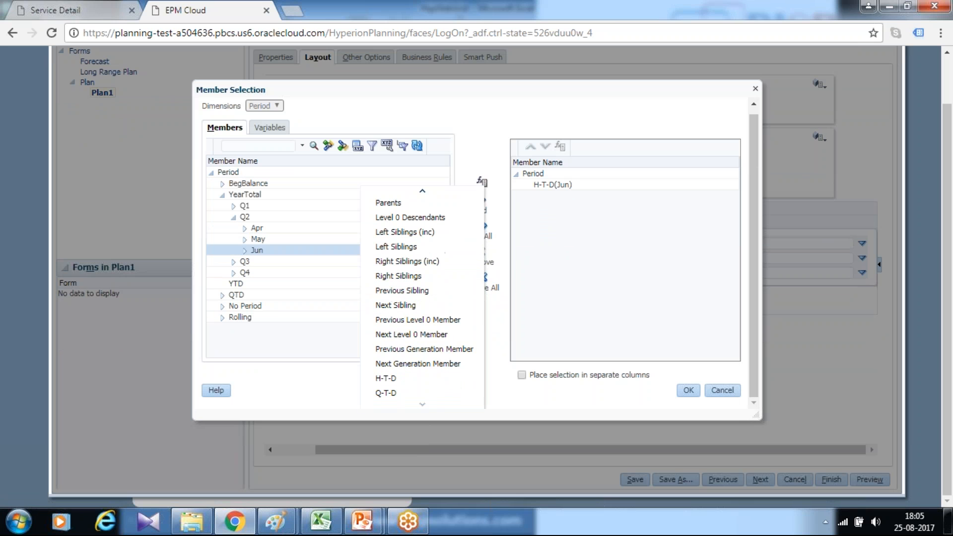
pyautogui.click(406, 379)
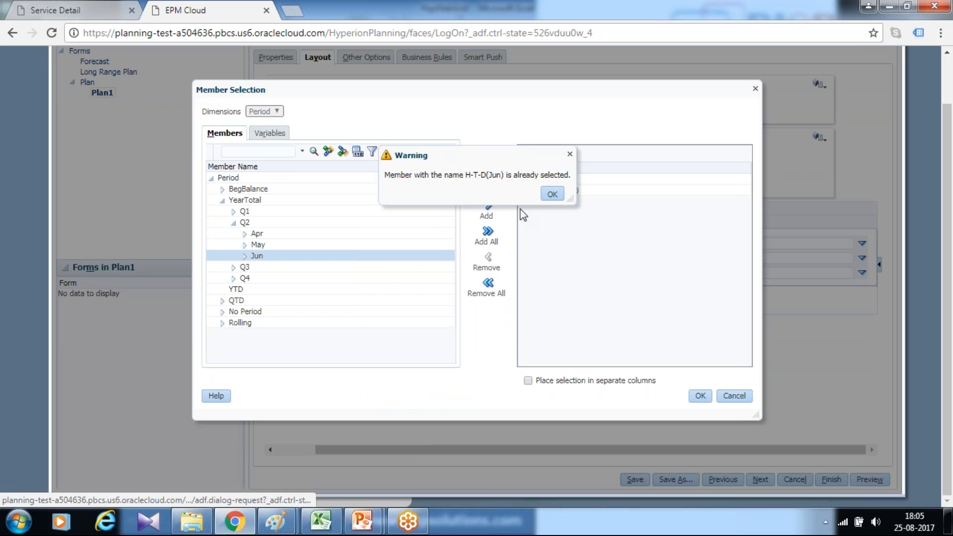
pyautogui.click(551, 194)
pyautogui.click(704, 397)
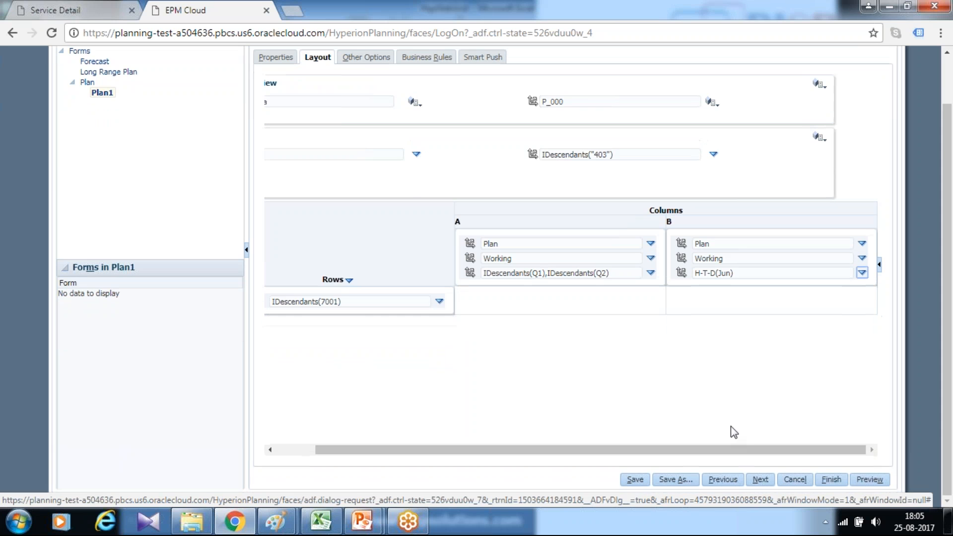
# - Save the Actual vs Plan Test form, finish editing it and close the form management window
pyautogui.click(635, 479)
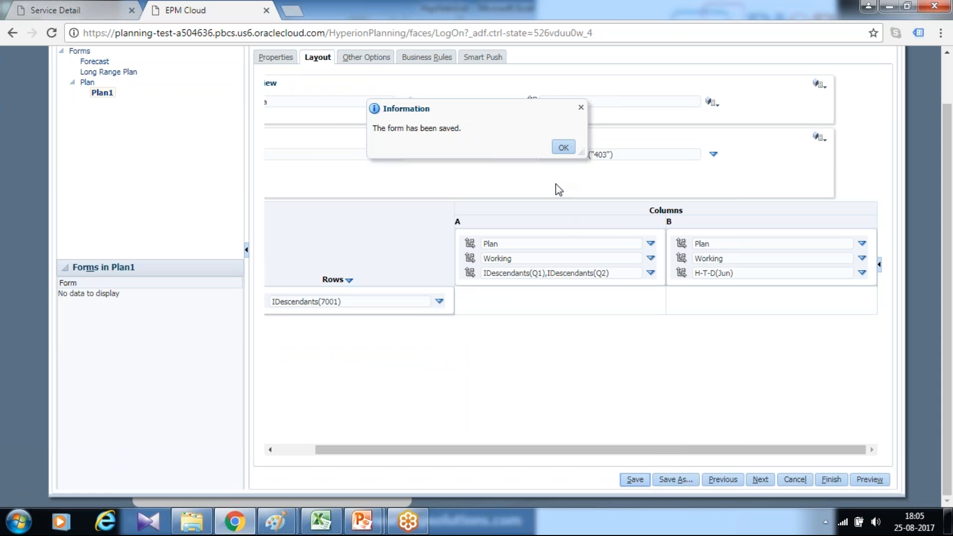
pyautogui.click(562, 148)
pyautogui.scroll(-1, 813, 404)
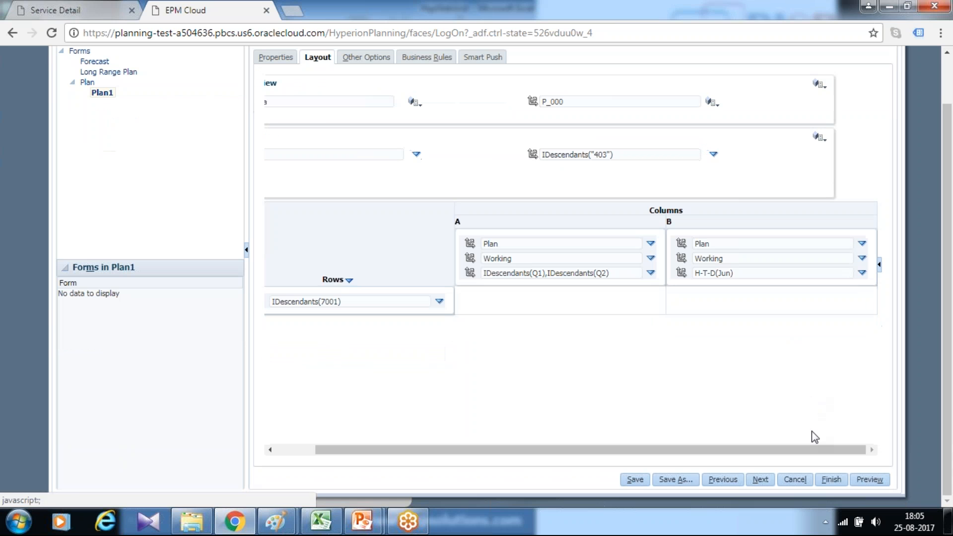
pyautogui.click(831, 479)
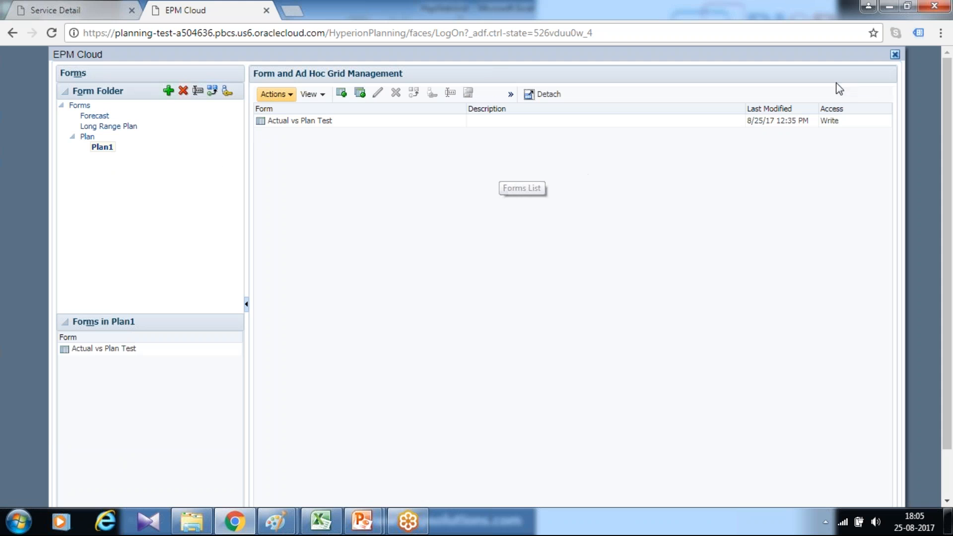
pyautogui.click(895, 54)
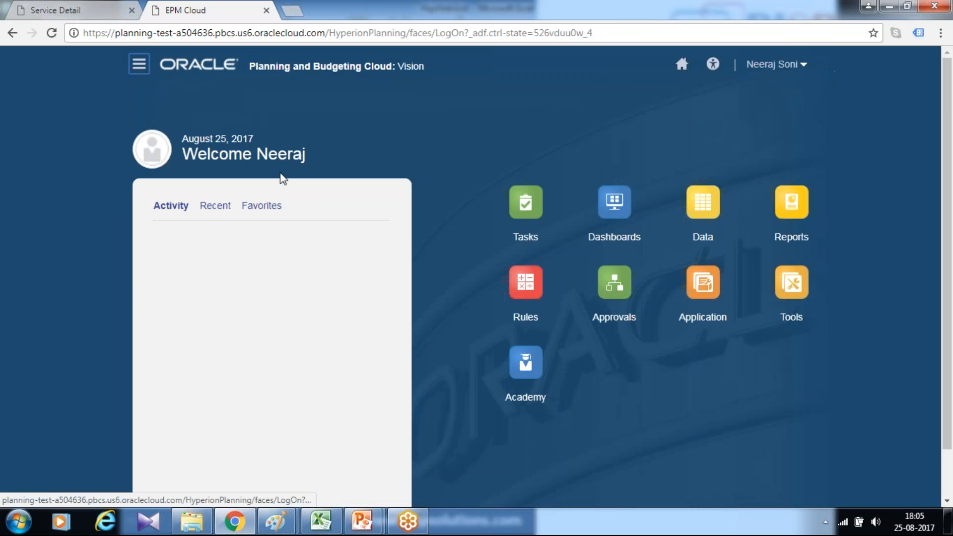
# - Go to Data Entry and expand the Plan forms folder to locate its Plan1 subfolder
pyautogui.click(715, 208)
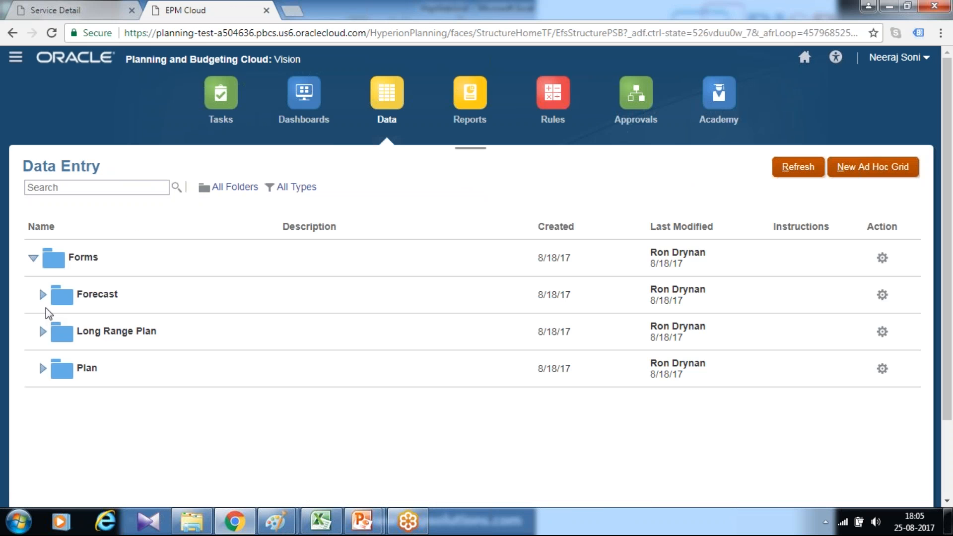
pyautogui.click(43, 373)
pyautogui.scroll(-5, 74, 274)
pyautogui.scroll(2, 73, 283)
pyautogui.scroll(2, 73, 284)
pyautogui.scroll(2, 62, 283)
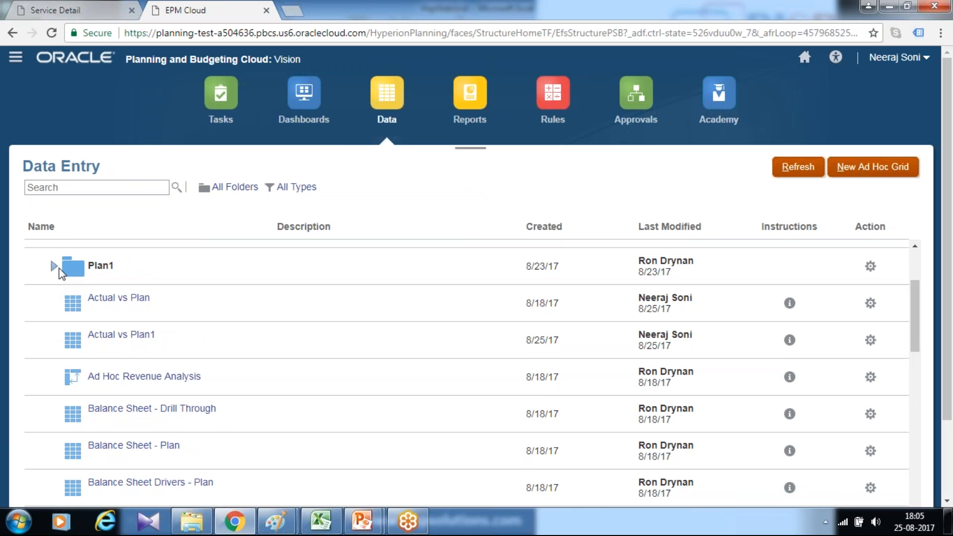
# - Open the Actual vs Plan Test form from the Plan1 folder and enter 100 for Utilities in Jan
pyautogui.click(55, 266)
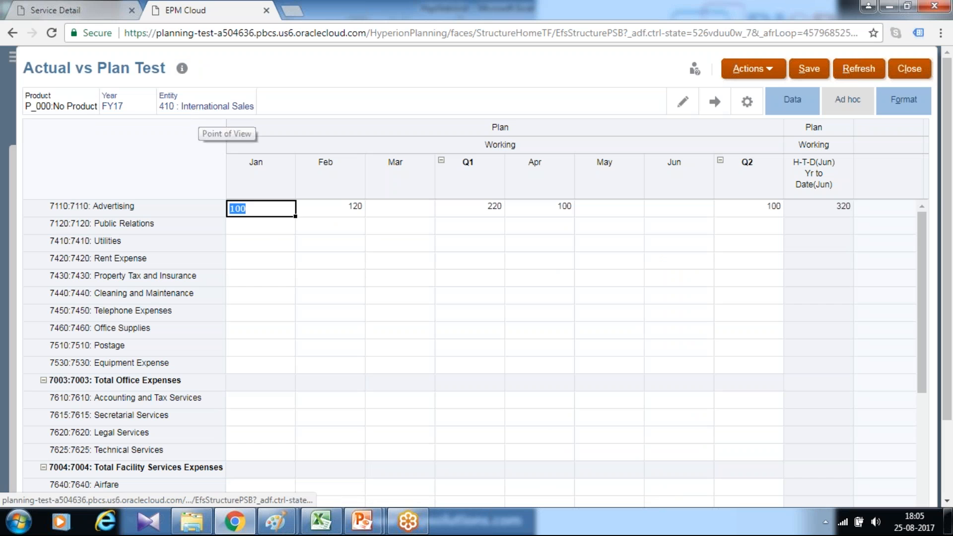
pyautogui.click(261, 243)
pyautogui.click(284, 226)
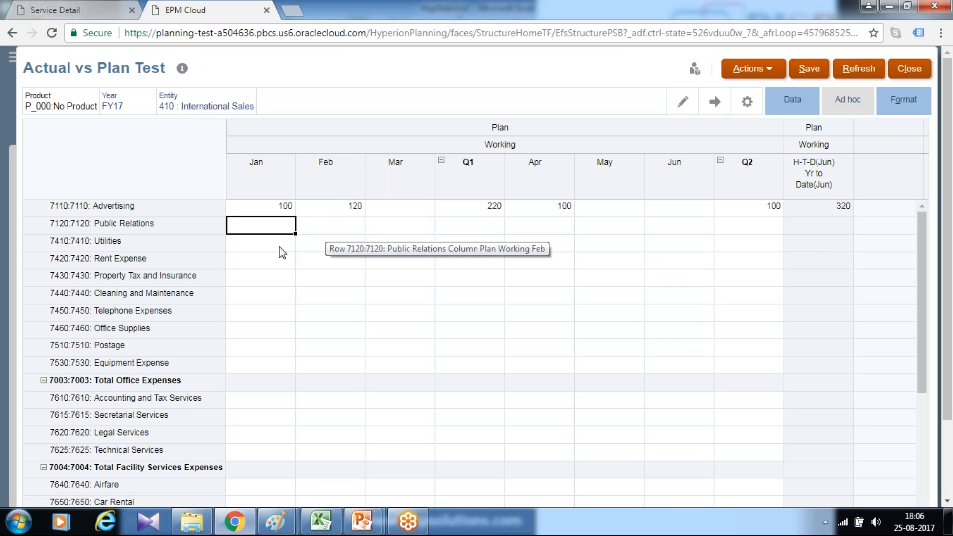
pyautogui.press('Down')
pyautogui.write('100')
pyautogui.press('Return')
# - Enter 120 for Feb and 150 for Mar in the Utilities row and save the form data
pyautogui.click(317, 247)
pyautogui.write('120')
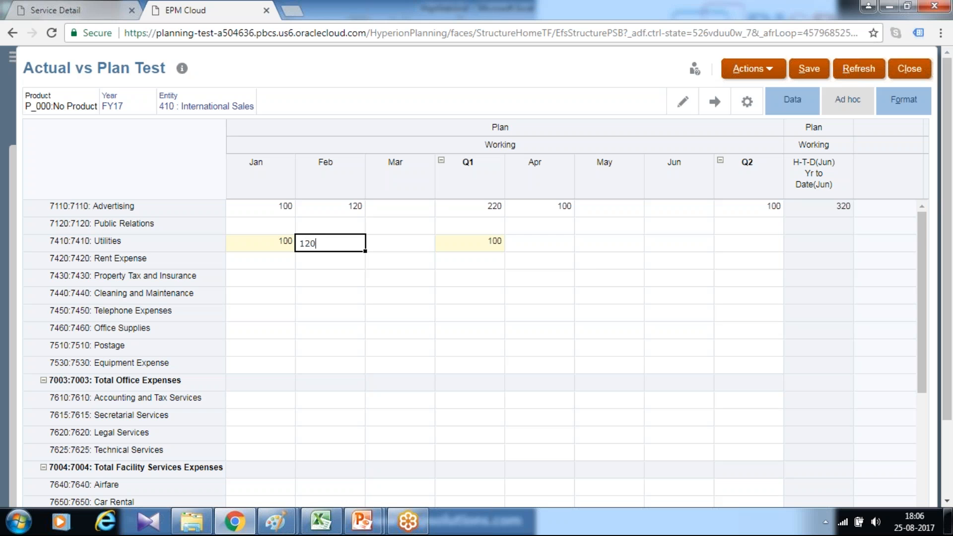
pyautogui.click(403, 243)
pyautogui.write('15')
pyautogui.press('Return')
pyautogui.press('Up')
pyautogui.write('0')
pyautogui.press('Return')
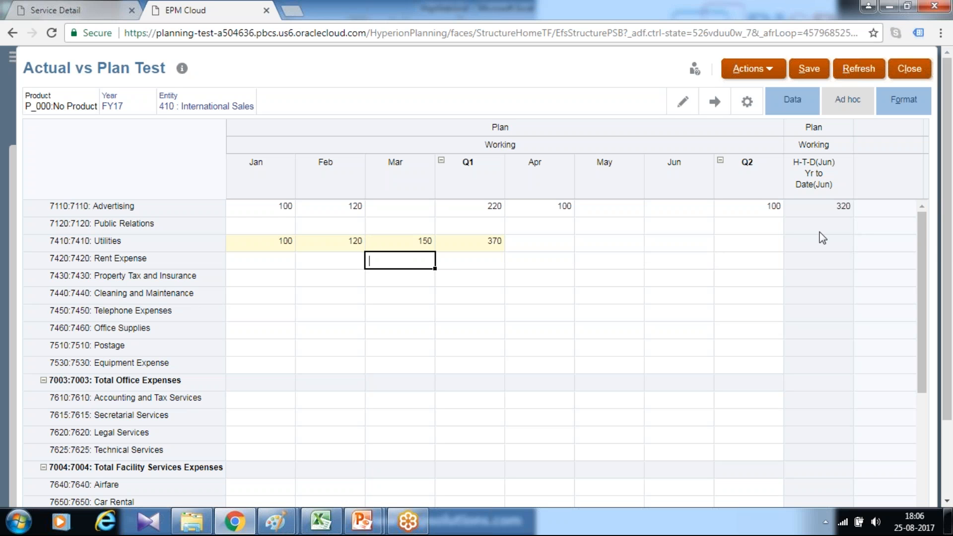
pyautogui.click(813, 71)
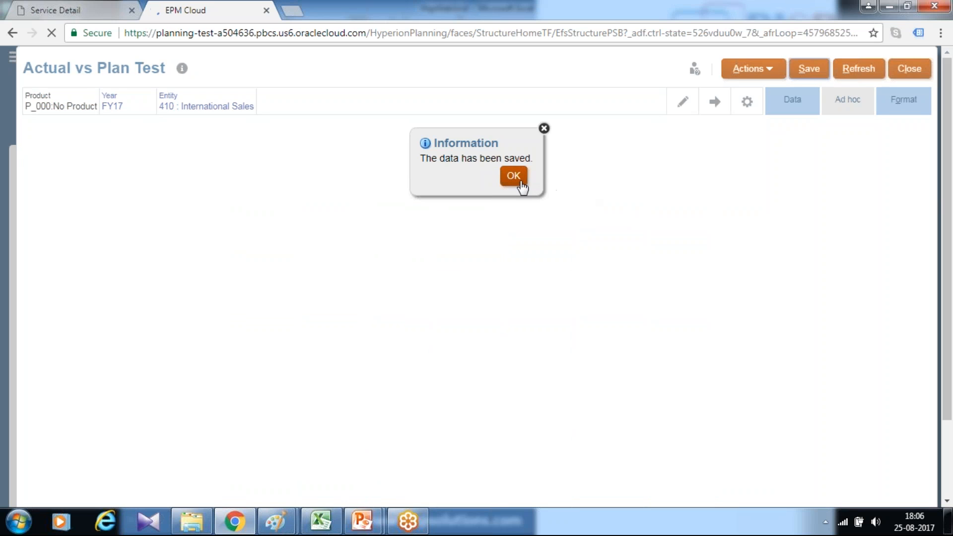
pyautogui.click(521, 184)
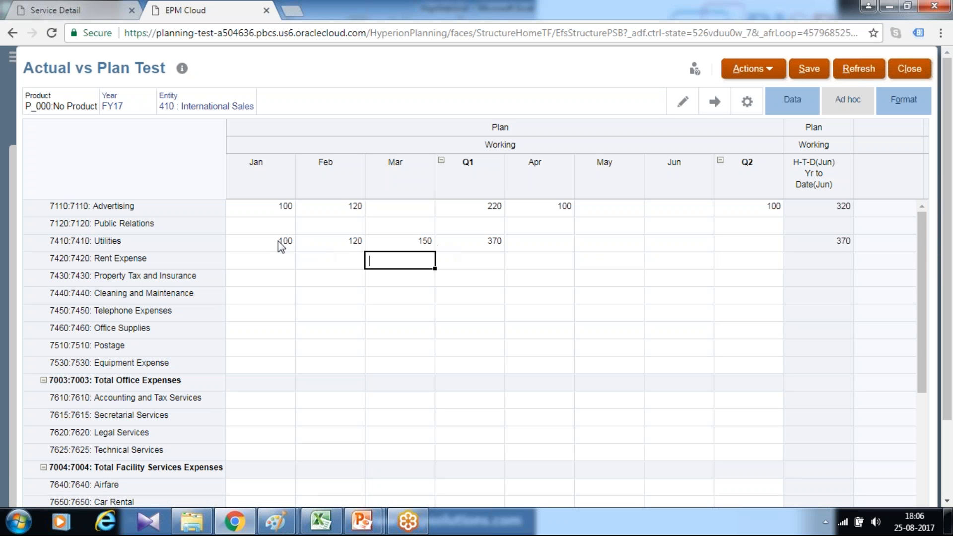
# - Enter 200 for Utilities in Apr and save the form data
pyautogui.click(541, 243)
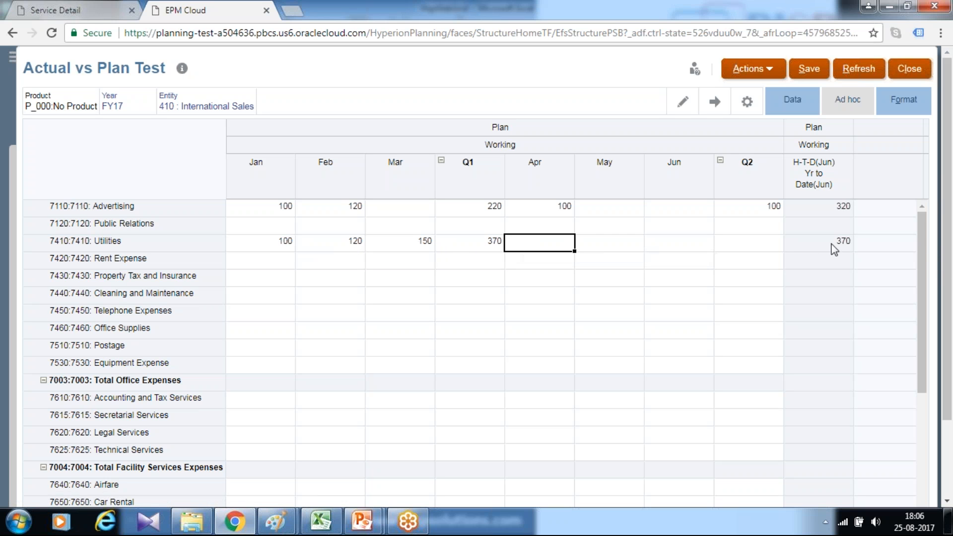
pyautogui.write('200')
pyautogui.press('Return')
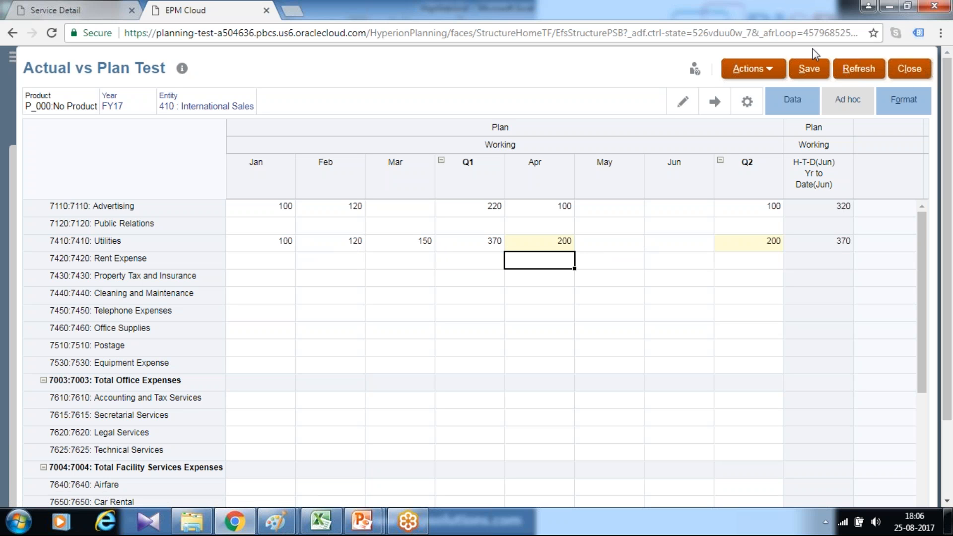
pyautogui.click(808, 69)
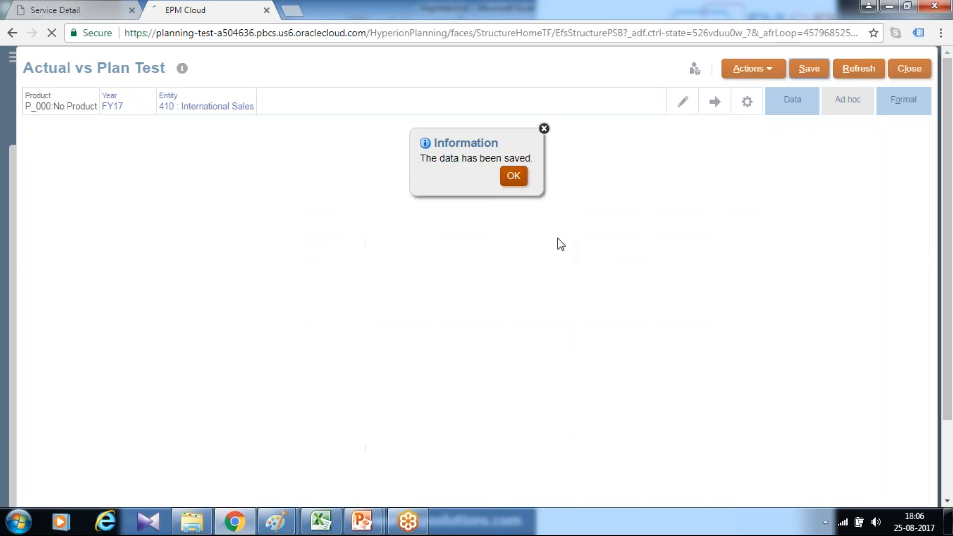
pyautogui.click(516, 179)
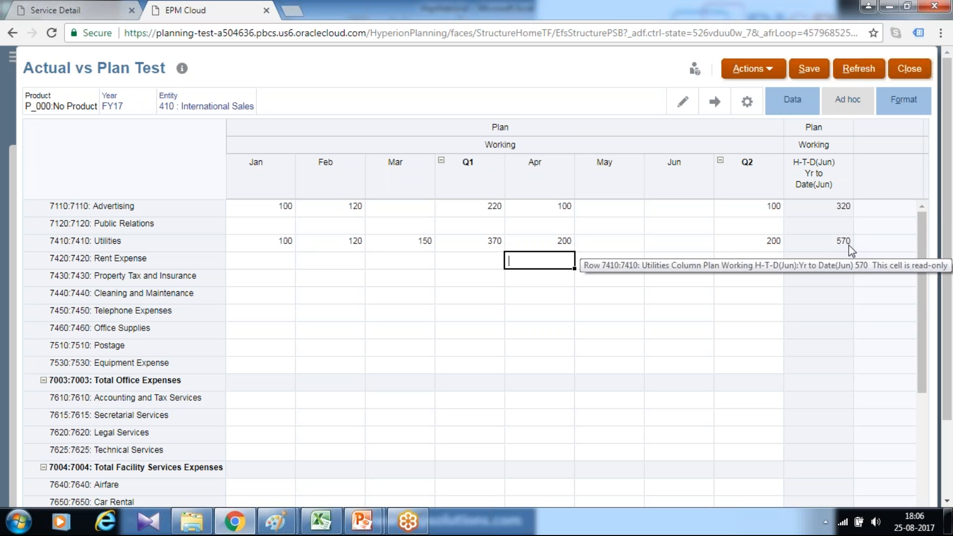
# - Switch to the PowerPoint slide show and advance from the Dynamic Time Series slide to the closing contact slide
pyautogui.click(887, 6)
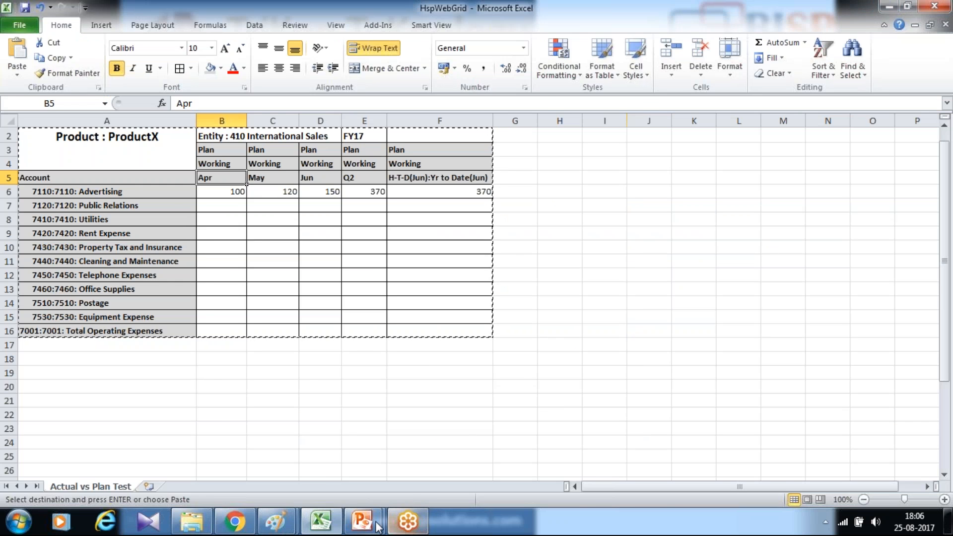
pyautogui.moveTo(371, 523)
pyautogui.click(413, 456)
pyautogui.click(507, 397)
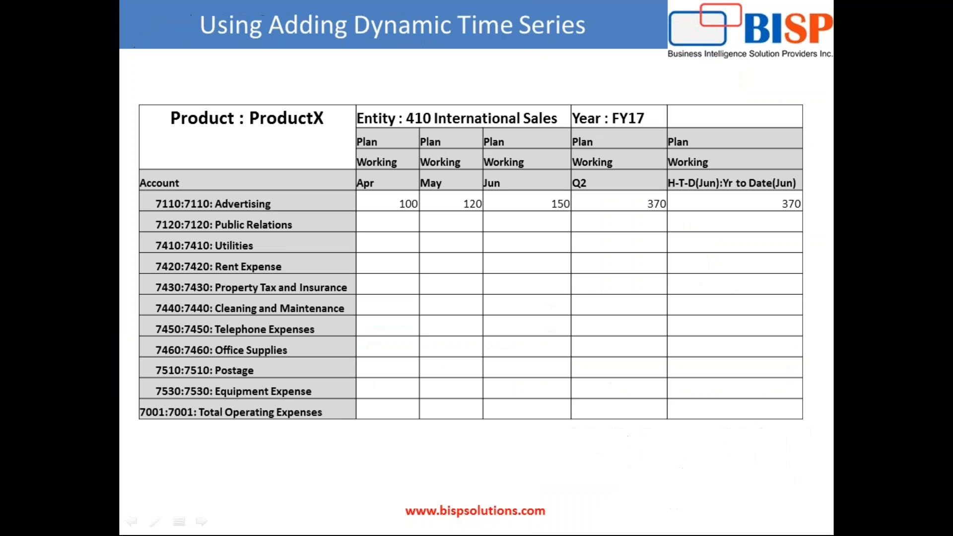
pyautogui.press('Right')
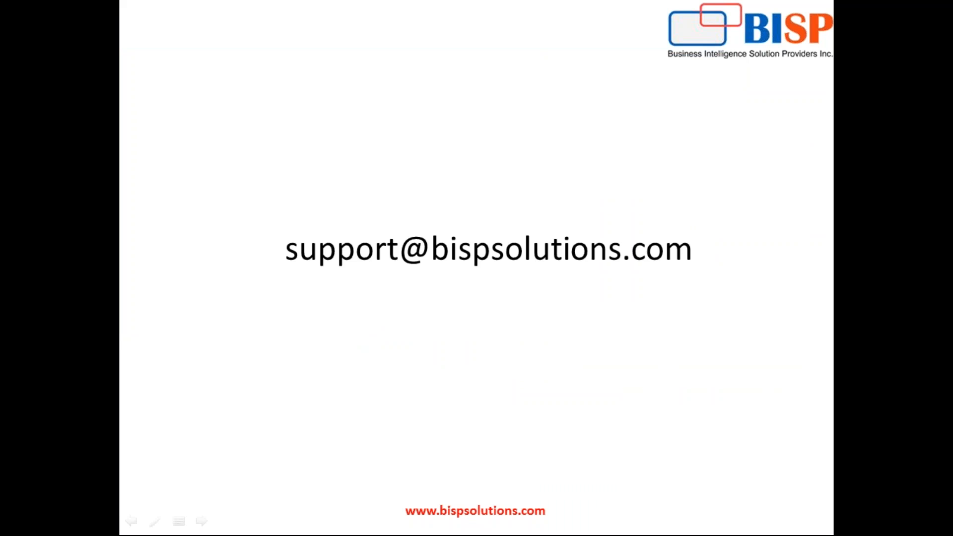